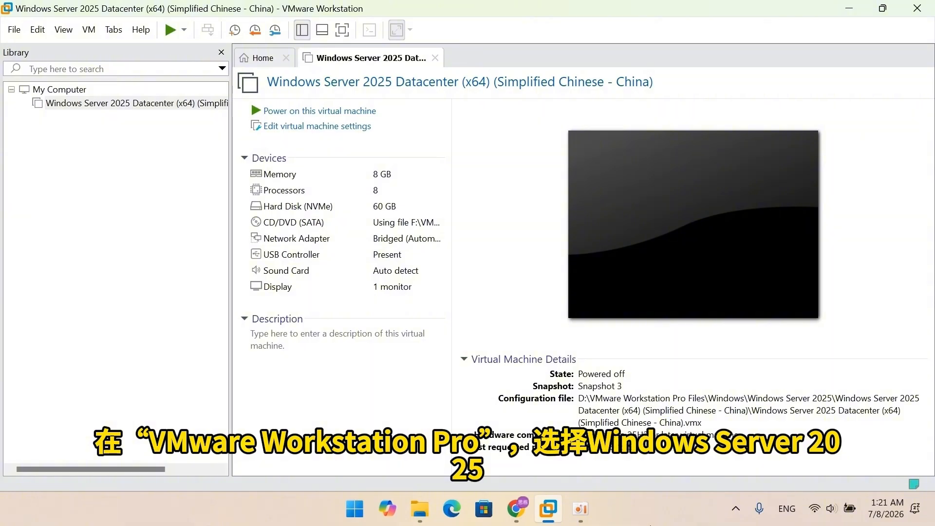
Add a new 60 GB NVMe virtual hard disk, stored as a single file, to the Windows Server 2025 Datacenter virtual machine.
{"action": "left_click", "coordinate": [131, 104]}
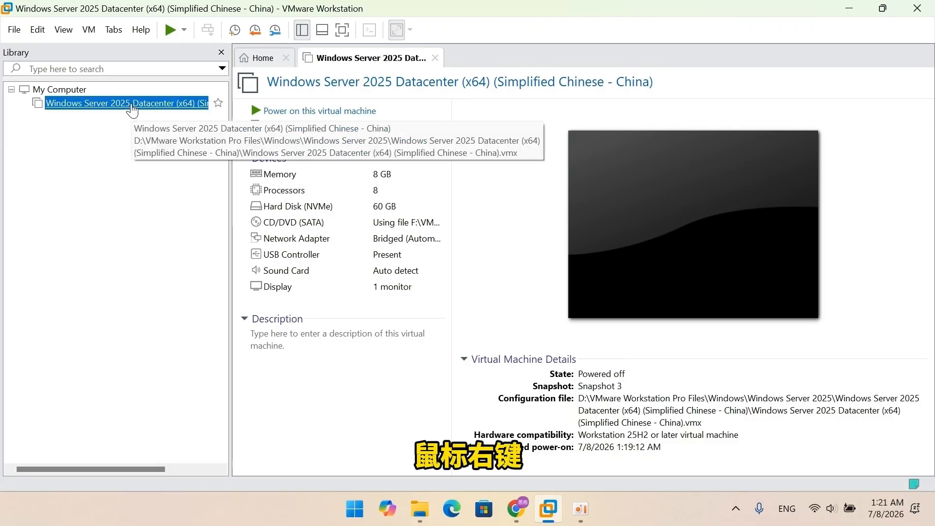
{"action": "right_click", "coordinate": [132, 107]}
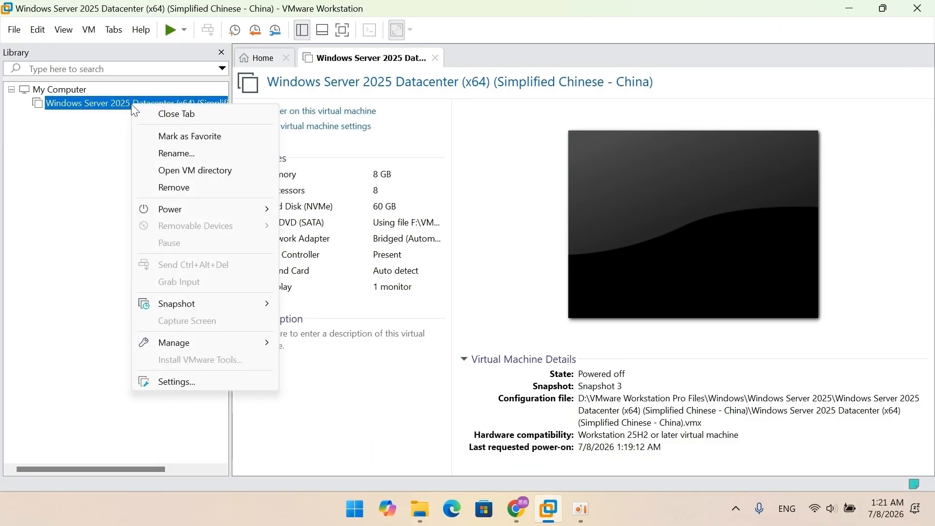
{"action": "left_click", "coordinate": [202, 382]}
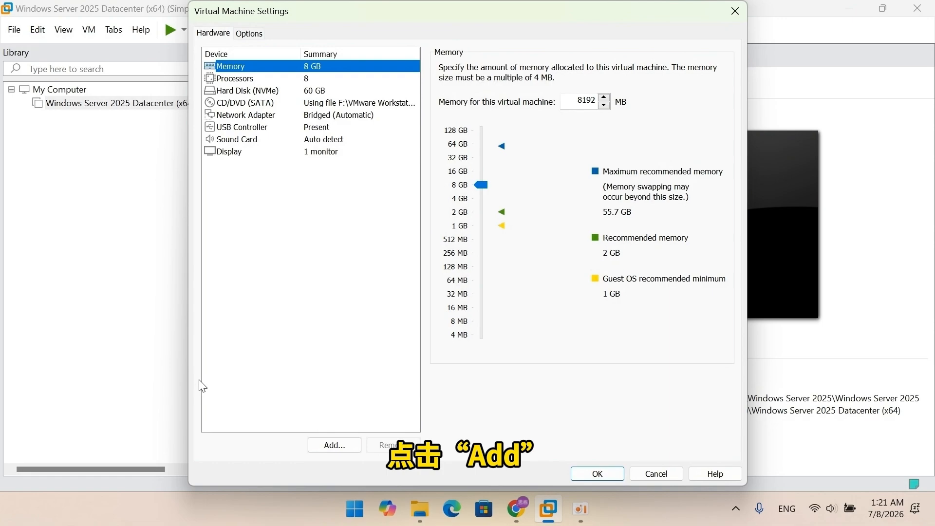
{"action": "left_click", "coordinate": [329, 446]}
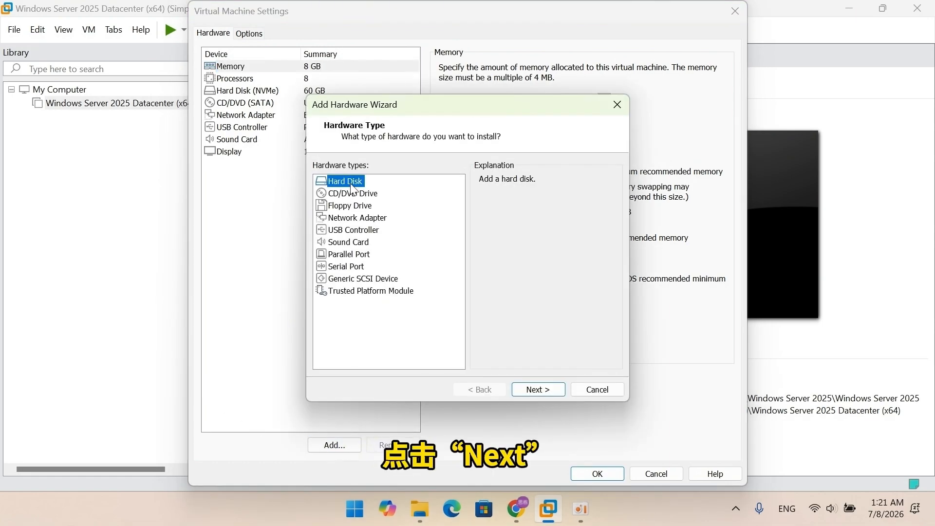
{"action": "left_click", "coordinate": [531, 389]}
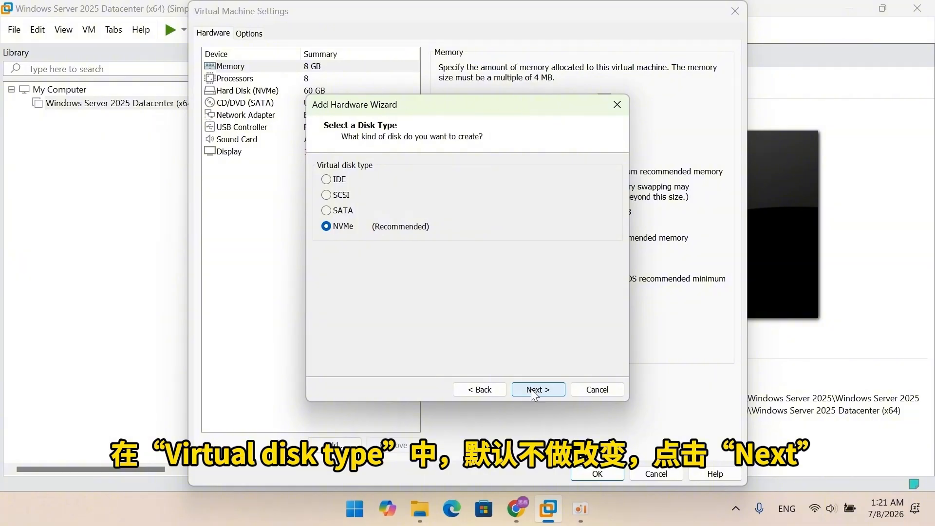
{"action": "left_click", "coordinate": [532, 390]}
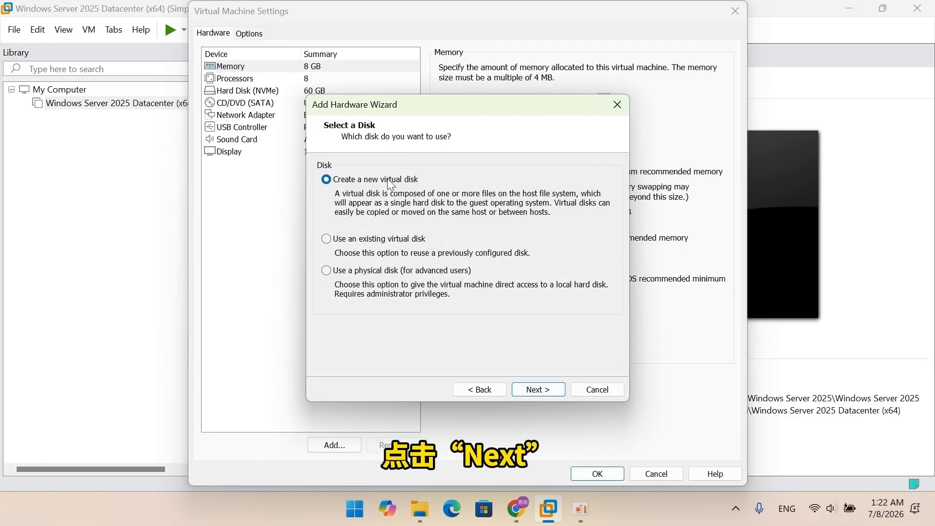
{"action": "left_click", "coordinate": [537, 391]}
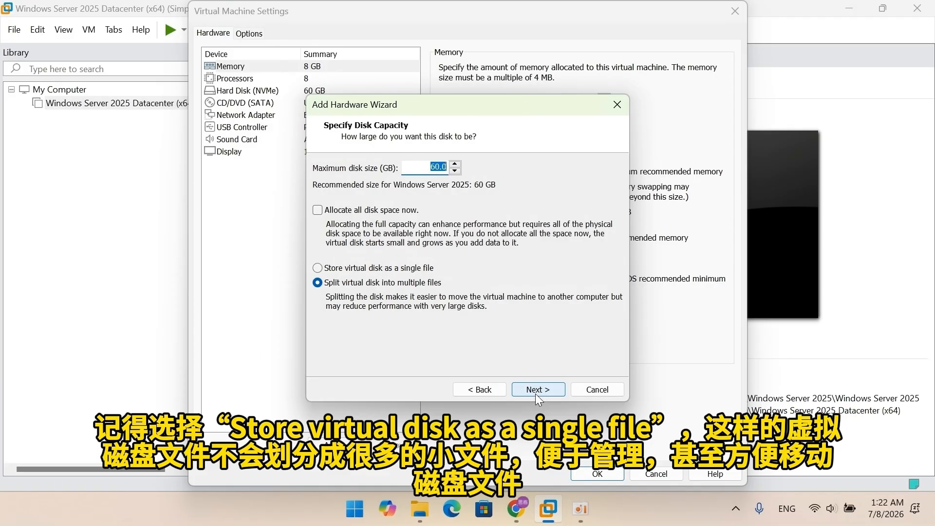
{"action": "left_click", "coordinate": [418, 271]}
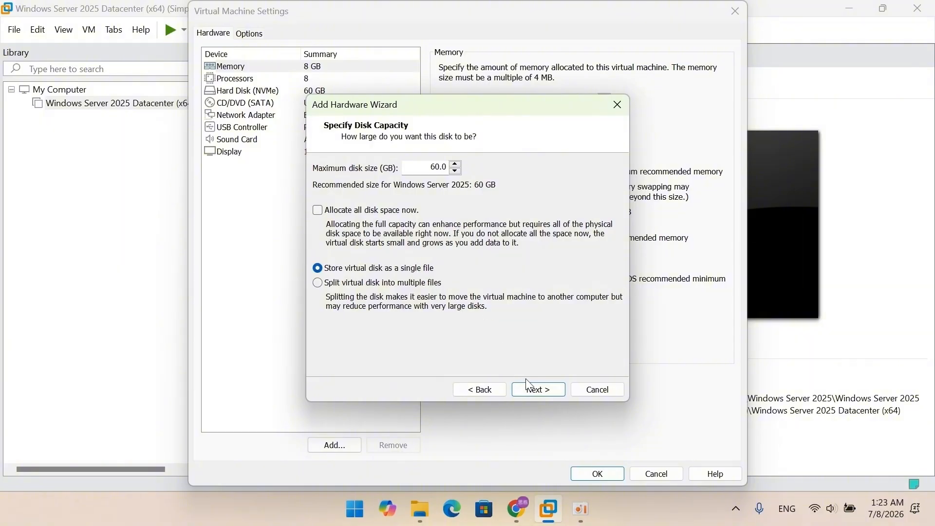
{"action": "left_click", "coordinate": [535, 389]}
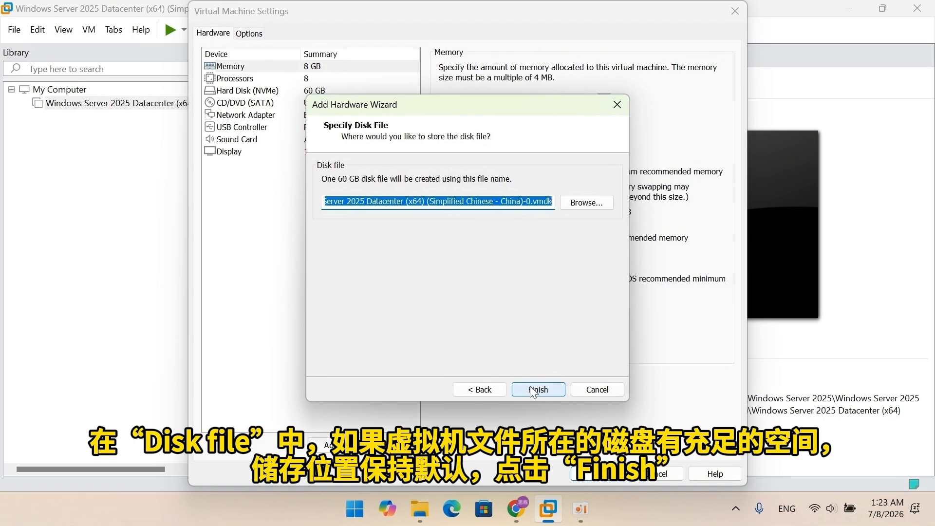
{"action": "left_click", "coordinate": [531, 387]}
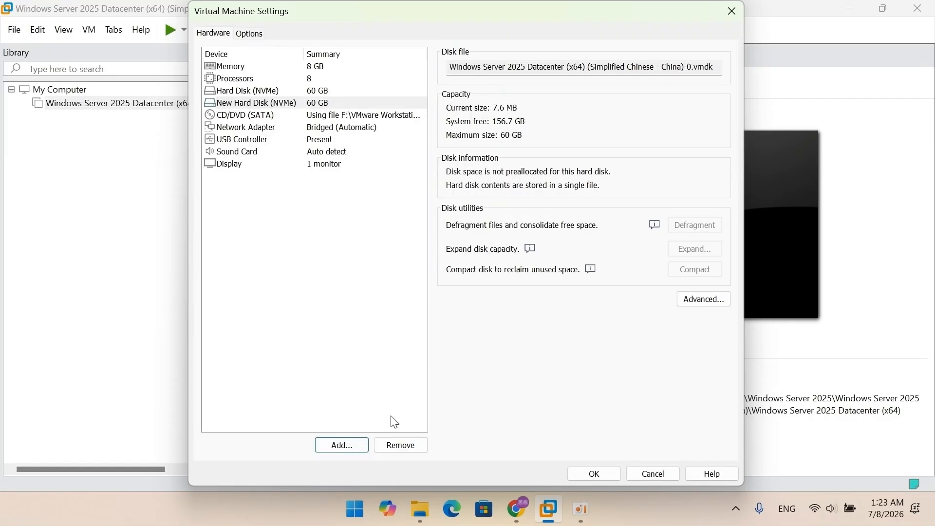
Add a second new 60 GB NVMe virtual disk, stored as a single file with the default file name.
{"action": "left_click", "coordinate": [359, 446]}
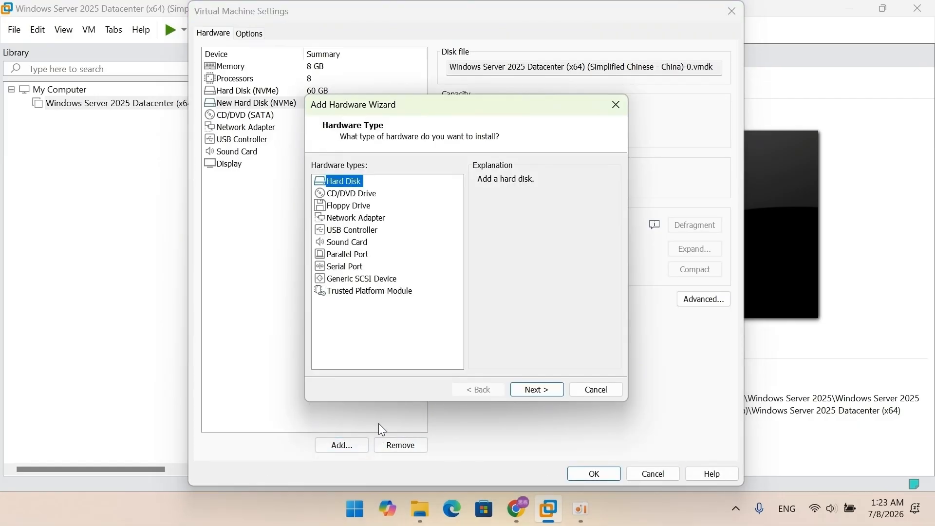
{"action": "left_click", "coordinate": [532, 390]}
{"action": "left_click", "coordinate": [533, 390]}
{"action": "left_click", "coordinate": [533, 390]}
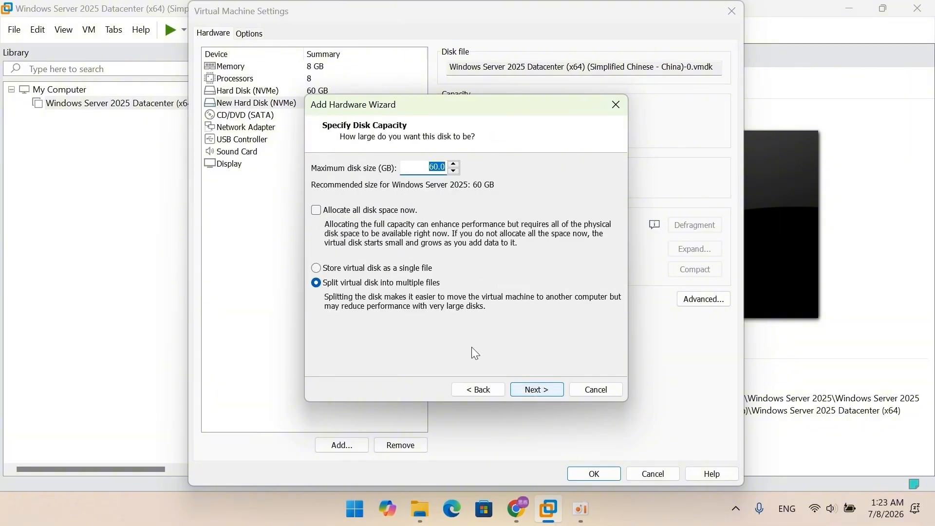
{"action": "left_click", "coordinate": [397, 268]}
{"action": "left_click", "coordinate": [536, 390]}
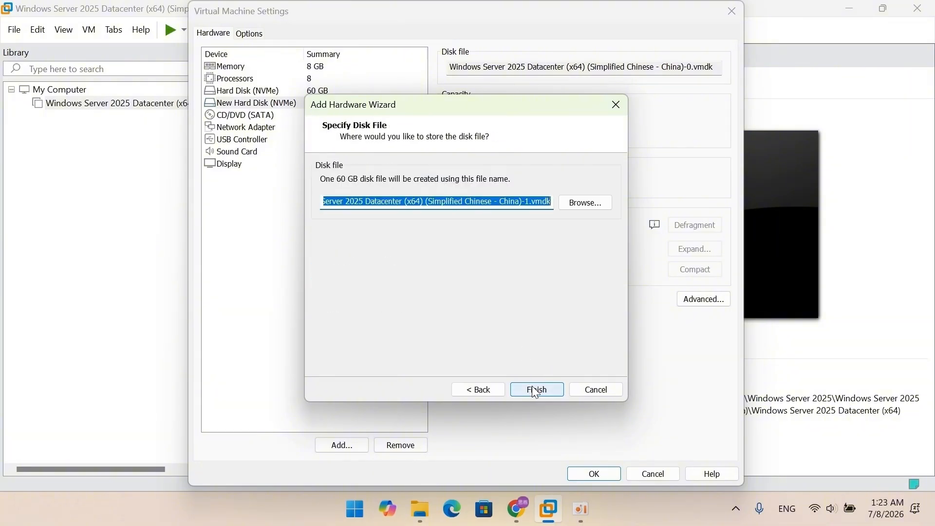
{"action": "left_click", "coordinate": [534, 390]}
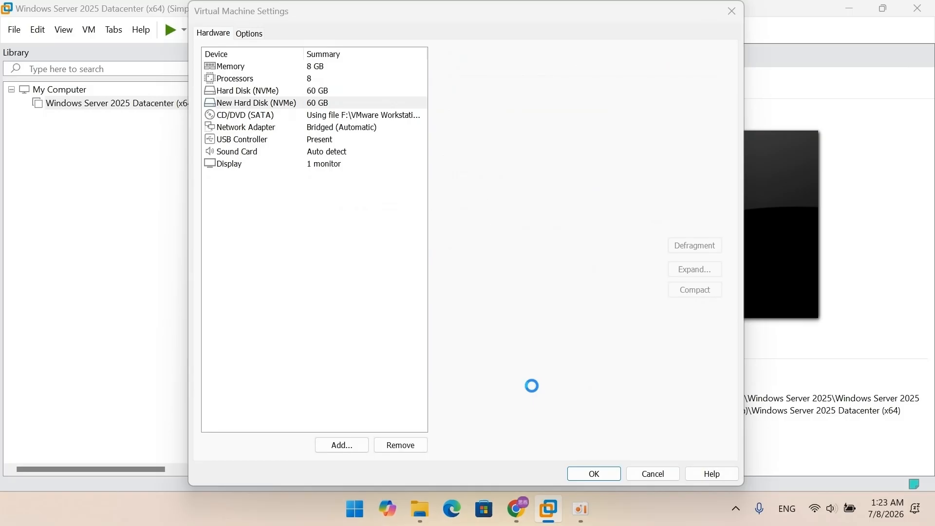
Add a third new 60 GB NVMe virtual disk, stored as a single file, and save the virtual machine settings.
{"action": "left_click", "coordinate": [342, 445]}
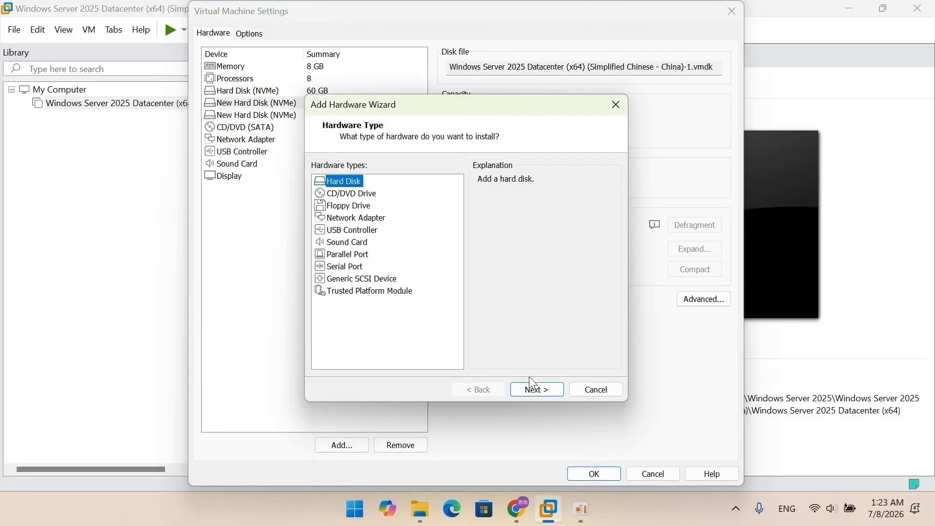
{"action": "left_click", "coordinate": [526, 390]}
{"action": "left_click", "coordinate": [525, 390]}
{"action": "left_click", "coordinate": [524, 390]}
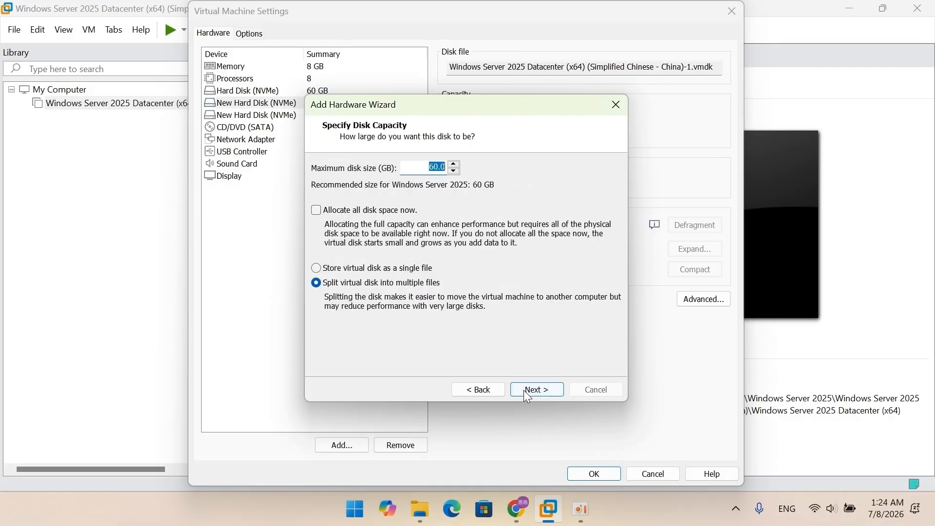
{"action": "left_click", "coordinate": [409, 267]}
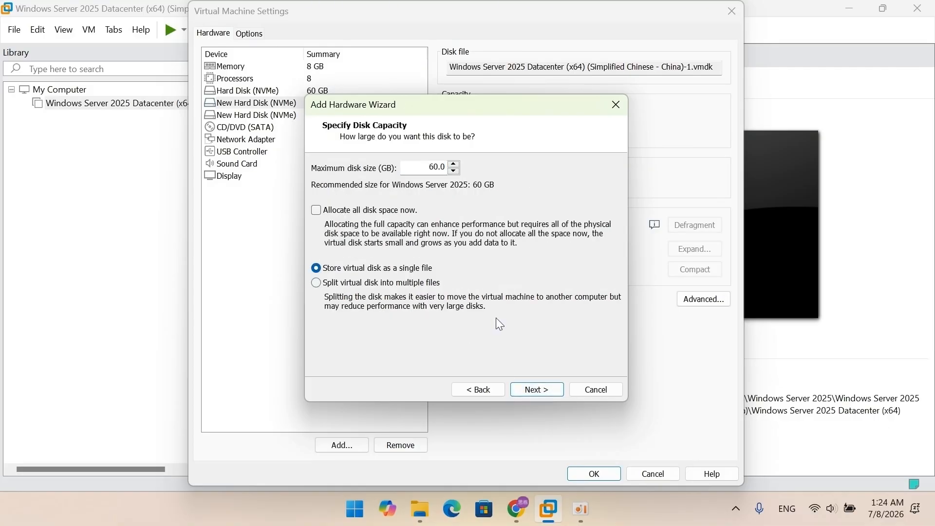
{"action": "left_click", "coordinate": [530, 391]}
{"action": "left_click", "coordinate": [530, 391]}
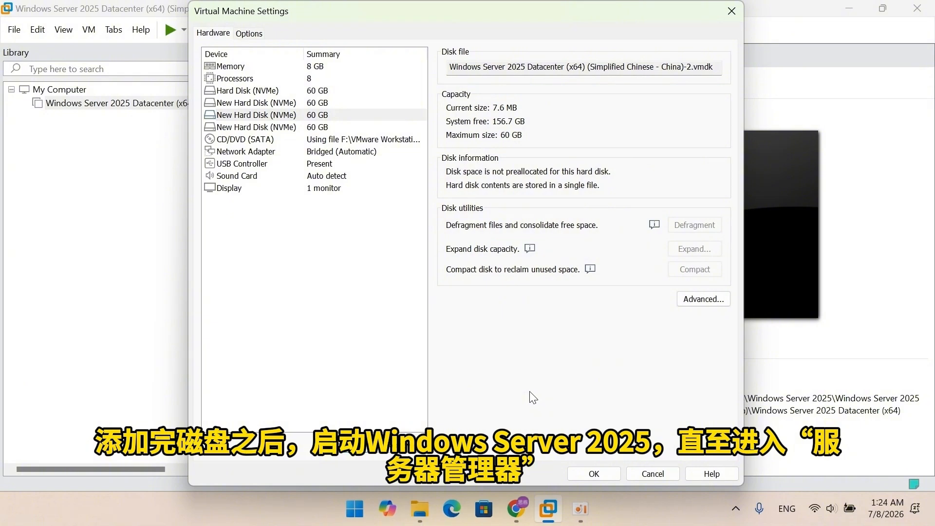
{"action": "left_click", "coordinate": [582, 474]}
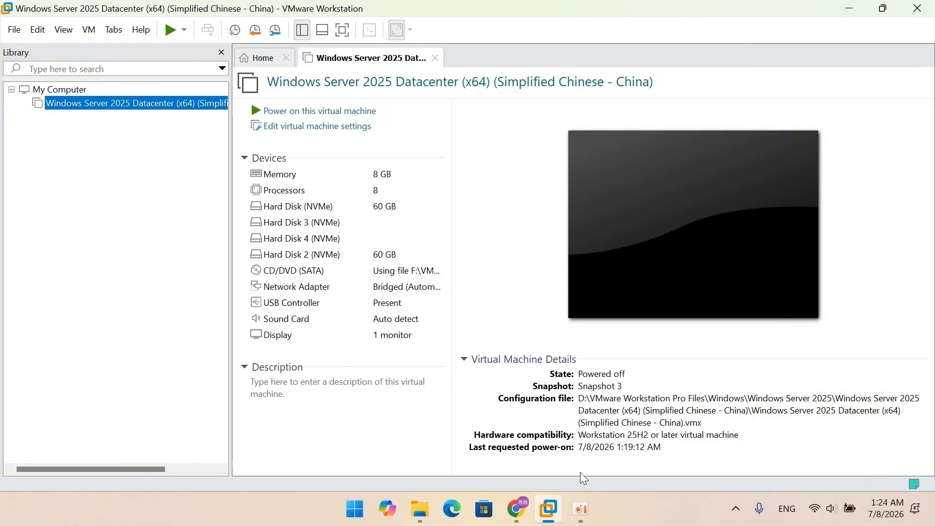
Power on the virtual machine and sign in to Windows Server as Administrator with the account password.
{"action": "left_click", "coordinate": [358, 112]}
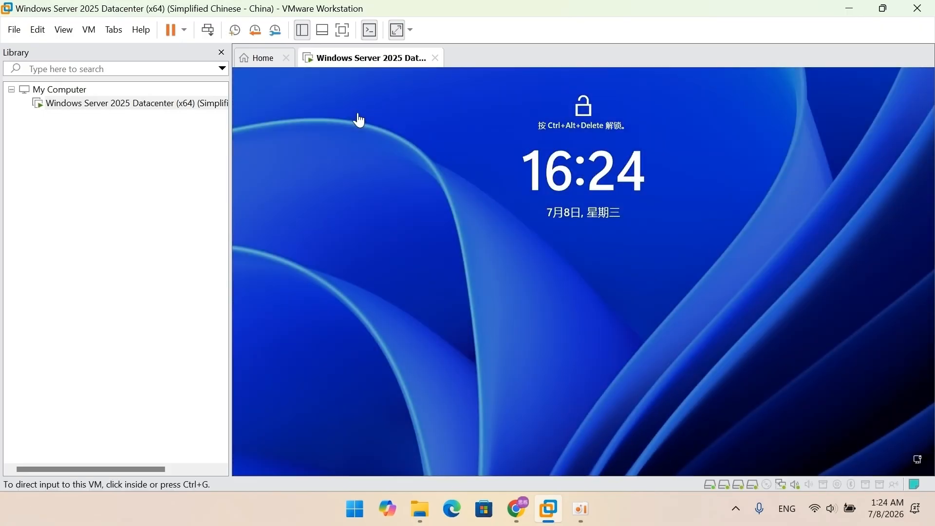
{"action": "left_click", "coordinate": [89, 29]}
{"action": "left_click", "coordinate": [109, 102]}
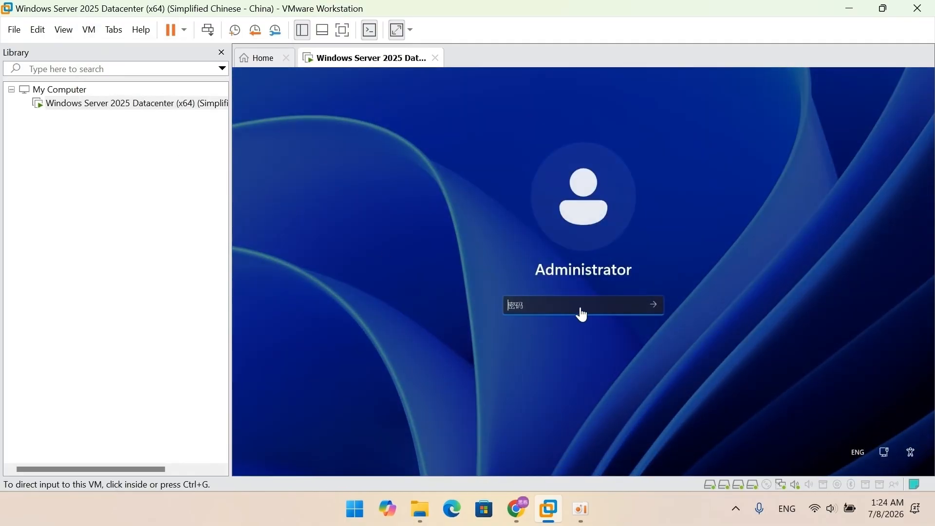
{"action": "type", "text": "**************"}
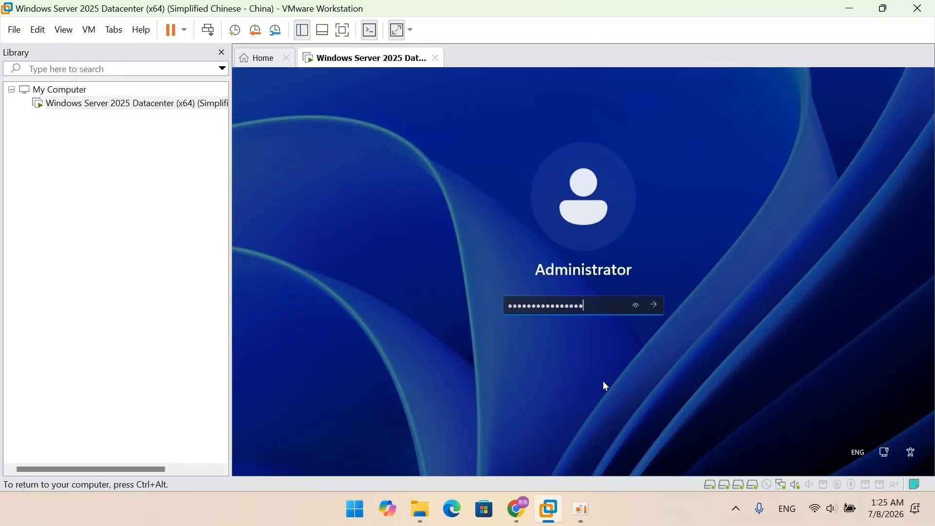
{"action": "key", "text": "Return"}
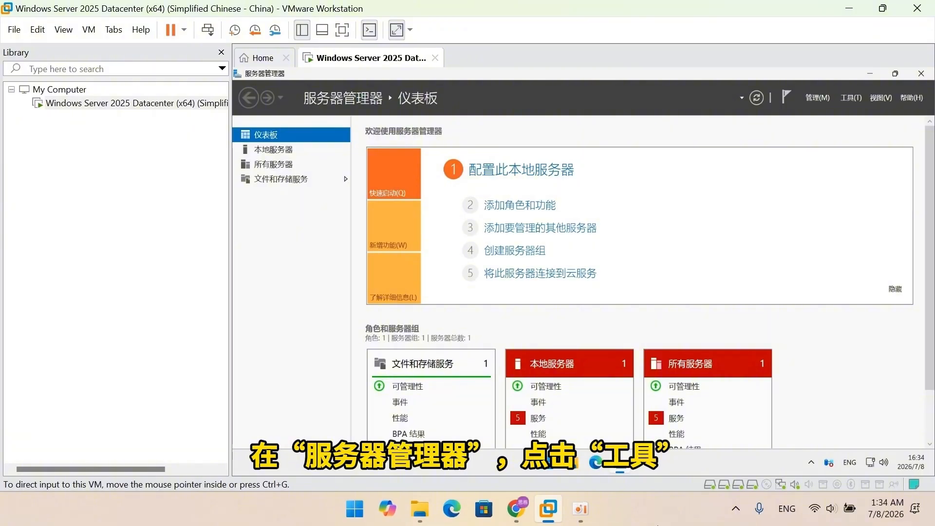
Open Disk Management (磁盘管理) in a maximized Computer Management window and initialize disks 1, 2 and 3 as GPT.
{"action": "left_click", "coordinate": [851, 97]}
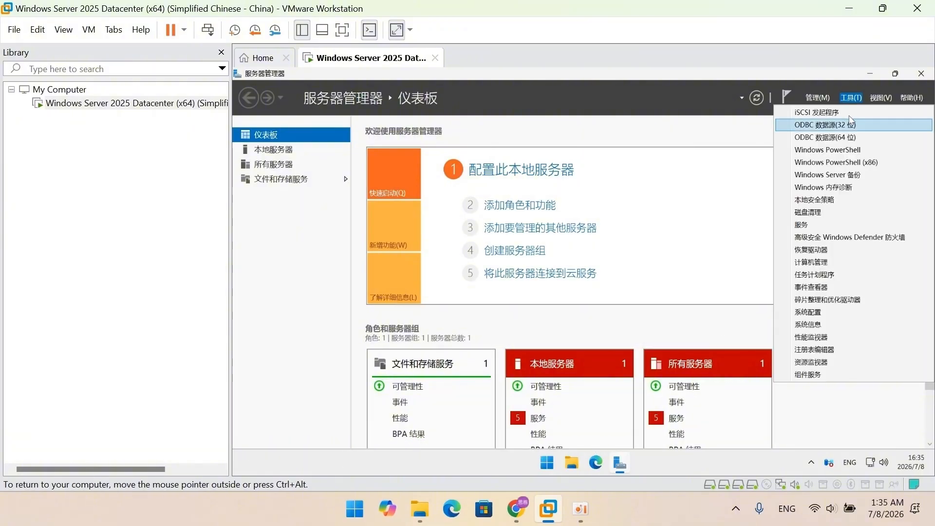
{"action": "left_click", "coordinate": [834, 265]}
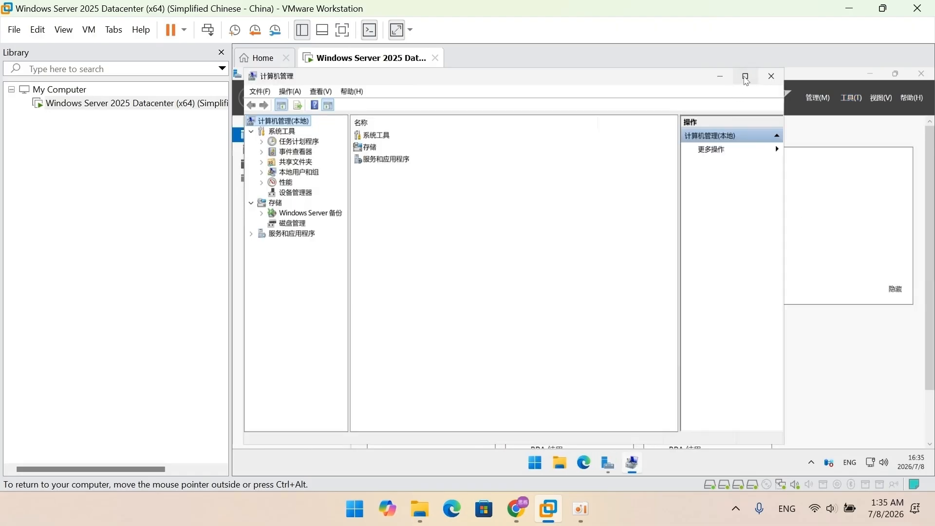
{"action": "double_click", "coordinate": [747, 80]}
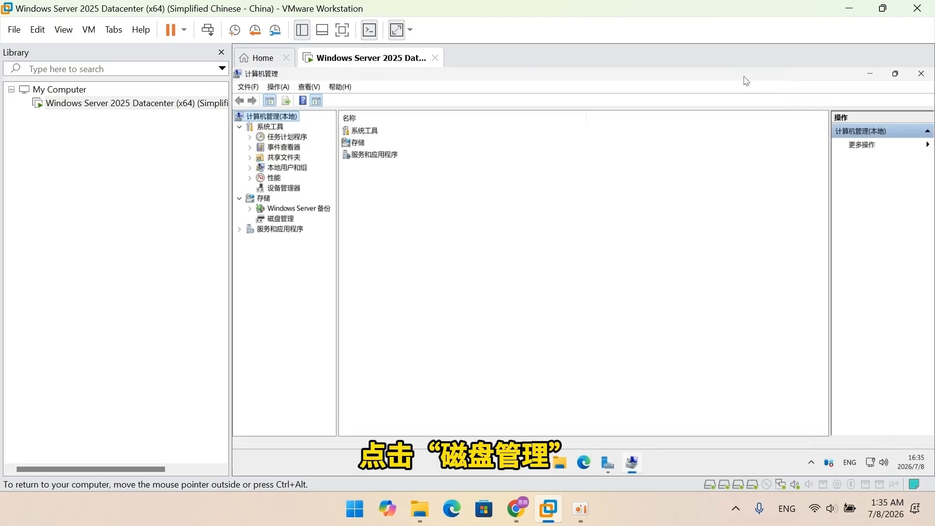
{"action": "left_click", "coordinate": [280, 220]}
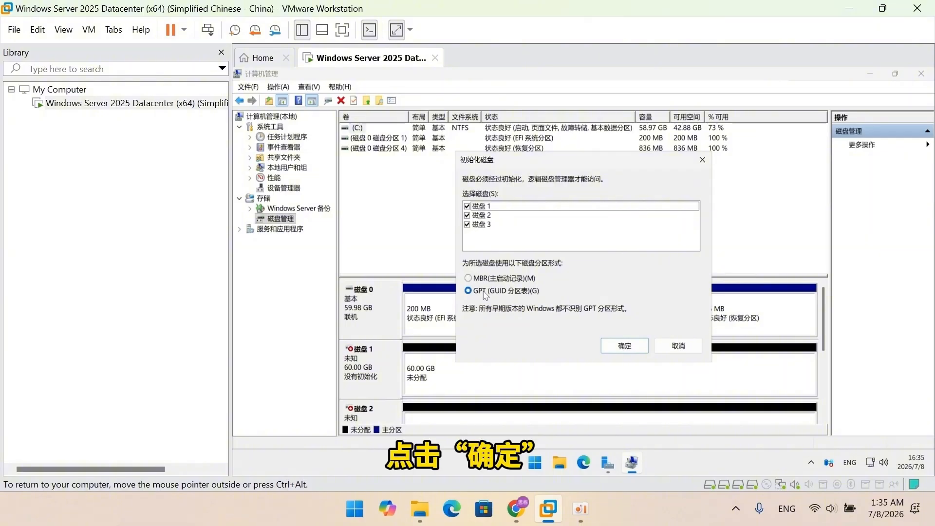
{"action": "left_click", "coordinate": [614, 347]}
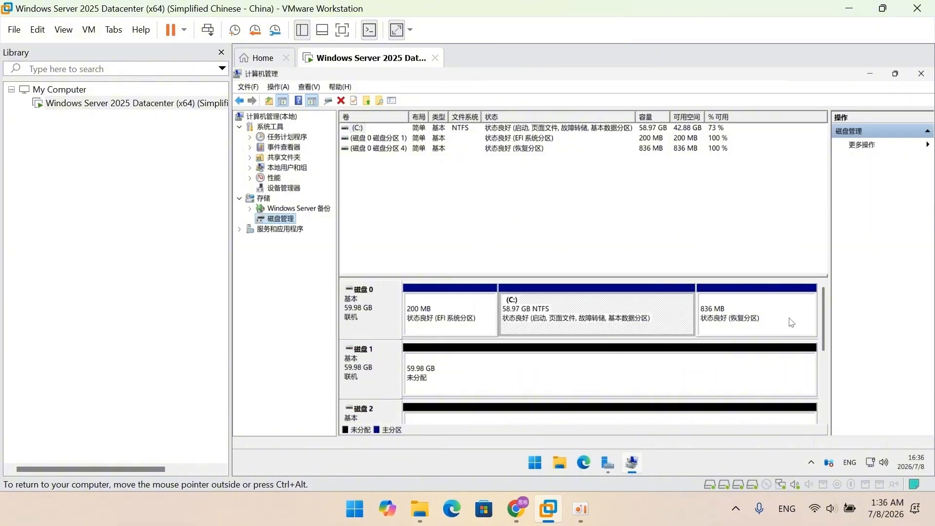
Create a 61422 MB simple volume on Disk 1 (磁盘 1) with drive letter E, quick-formatted as NTFS with the label 新加卷.
{"action": "scroll", "coordinate": [823, 322], "scroll_direction": "down", "scroll_amount": 3}
{"action": "scroll", "coordinate": [826, 321], "scroll_direction": "up", "scroll_amount": 3}
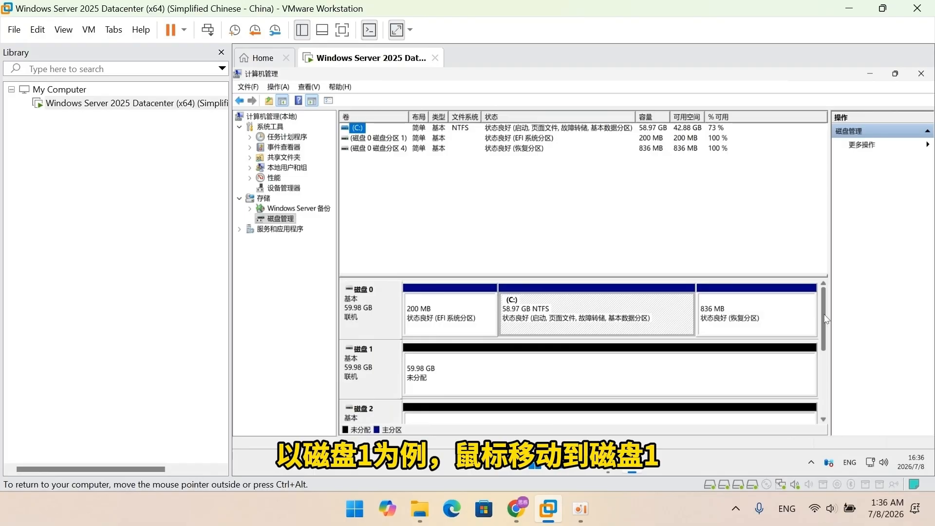
{"action": "right_click", "coordinate": [700, 373]}
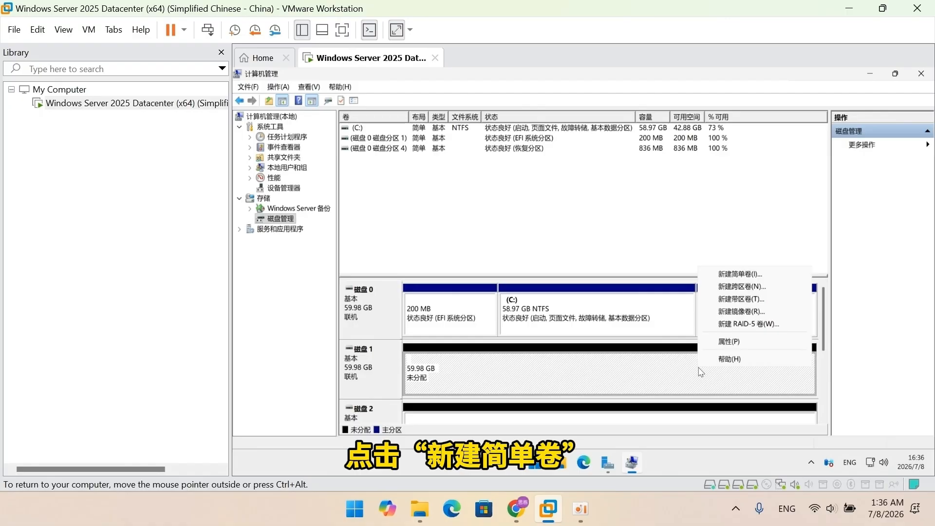
{"action": "left_click", "coordinate": [723, 274]}
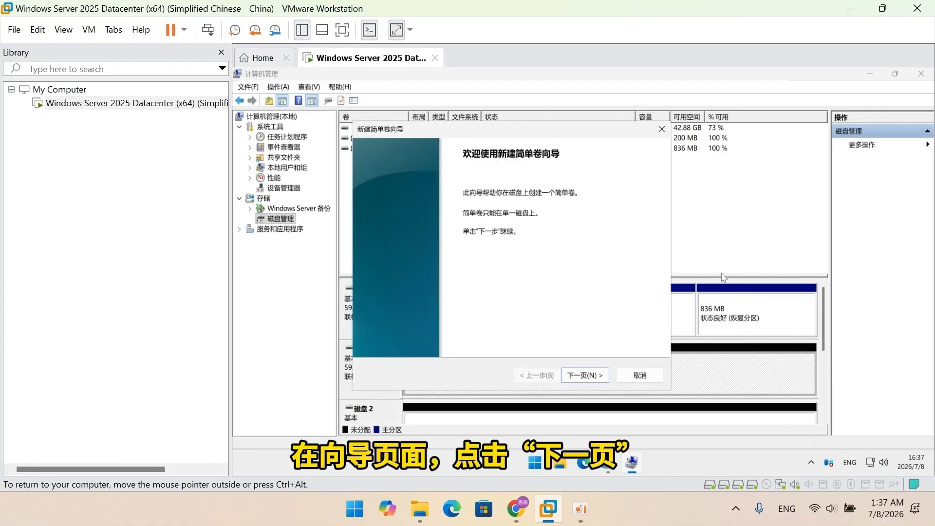
{"action": "left_click", "coordinate": [586, 376]}
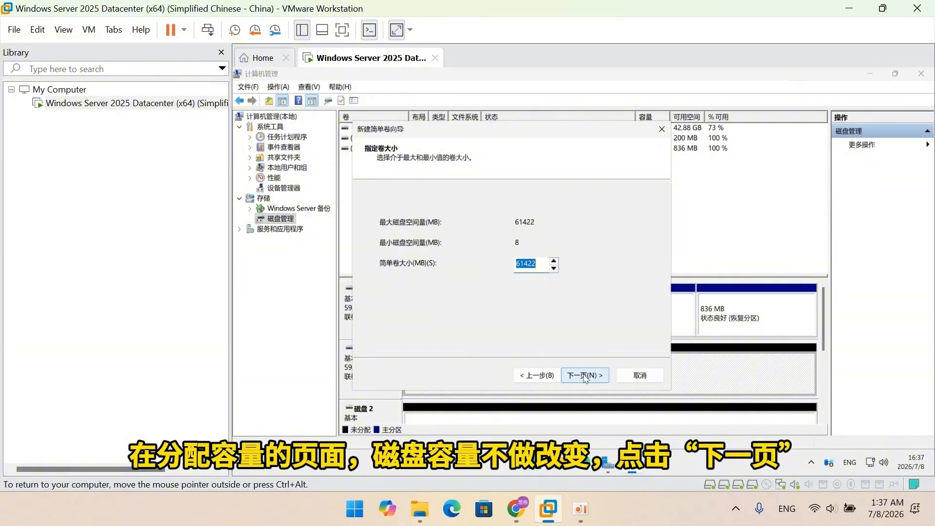
{"action": "left_click", "coordinate": [586, 376]}
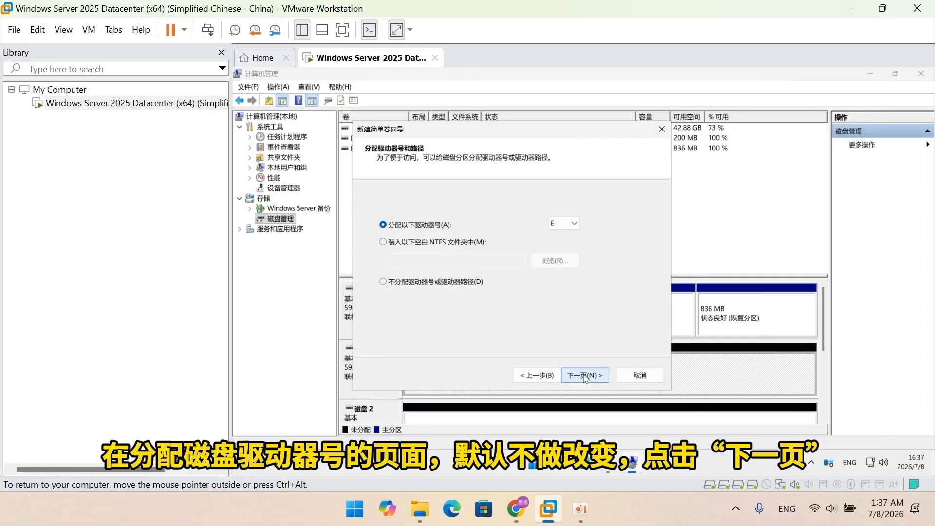
{"action": "left_click", "coordinate": [586, 376]}
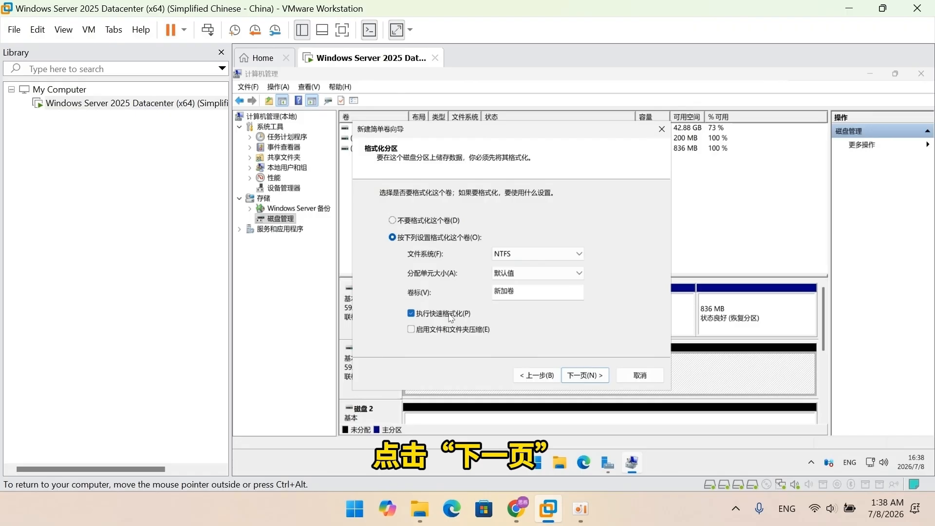
{"action": "left_click", "coordinate": [573, 379]}
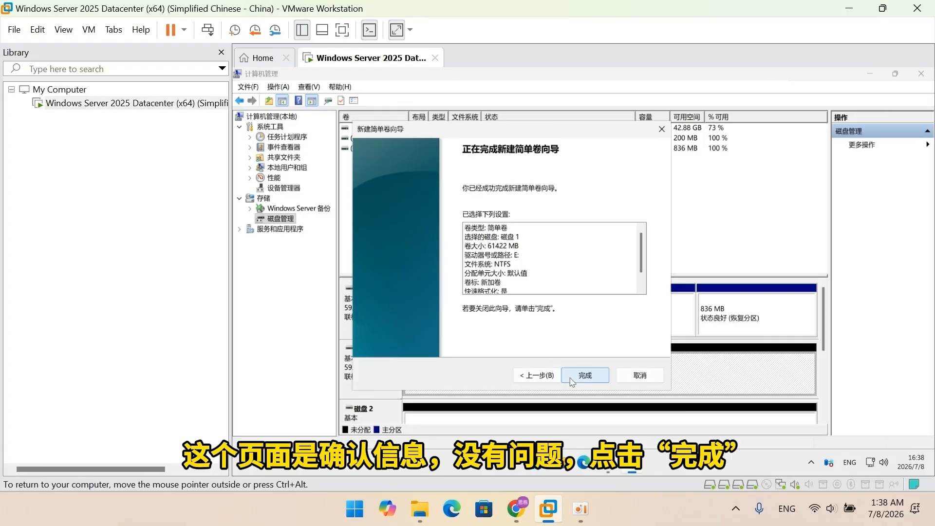
{"action": "left_click", "coordinate": [572, 380]}
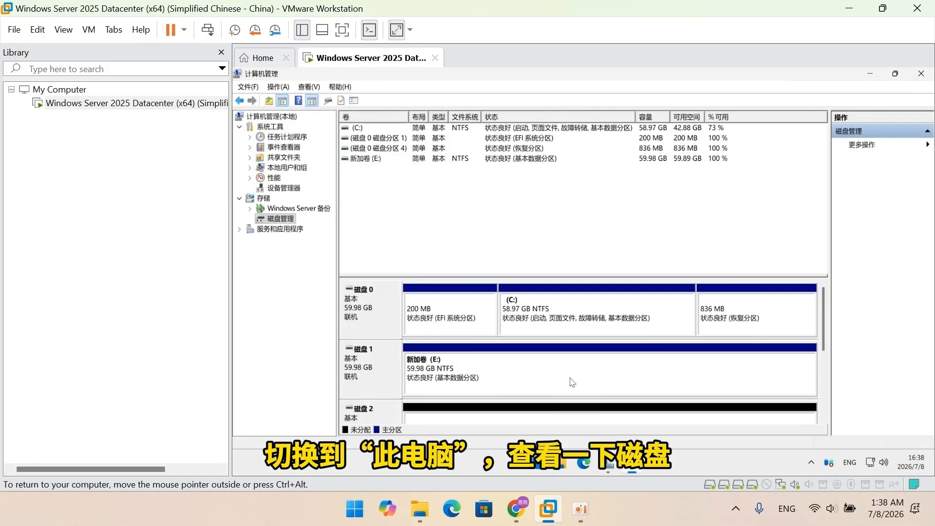
View the drives under This PC (此电脑) in File Explorer and open the new volume E:.
{"action": "left_click", "coordinate": [560, 465]}
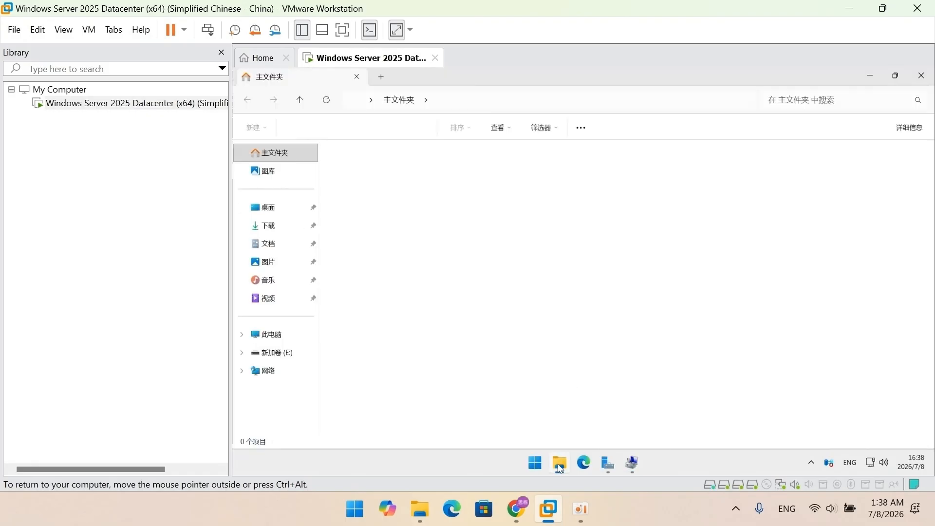
{"action": "left_click", "coordinate": [278, 336]}
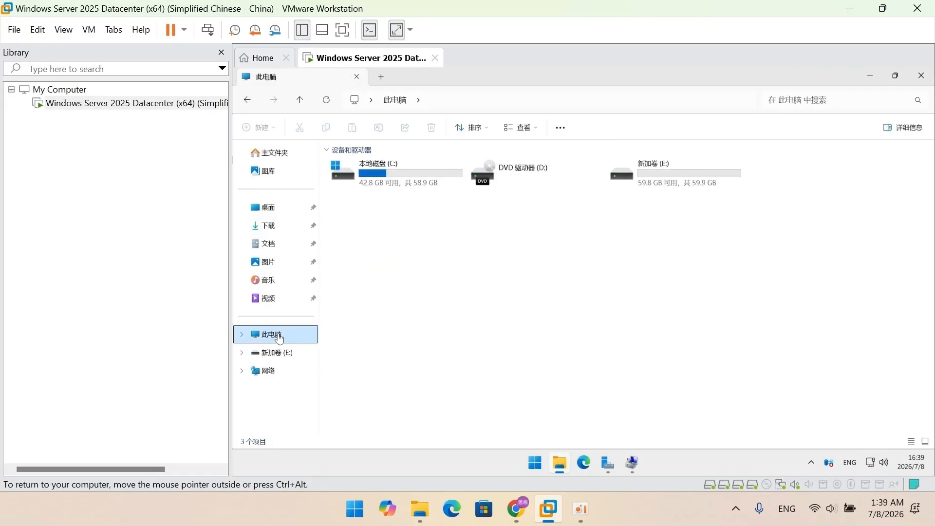
{"action": "left_click", "coordinate": [633, 185]}
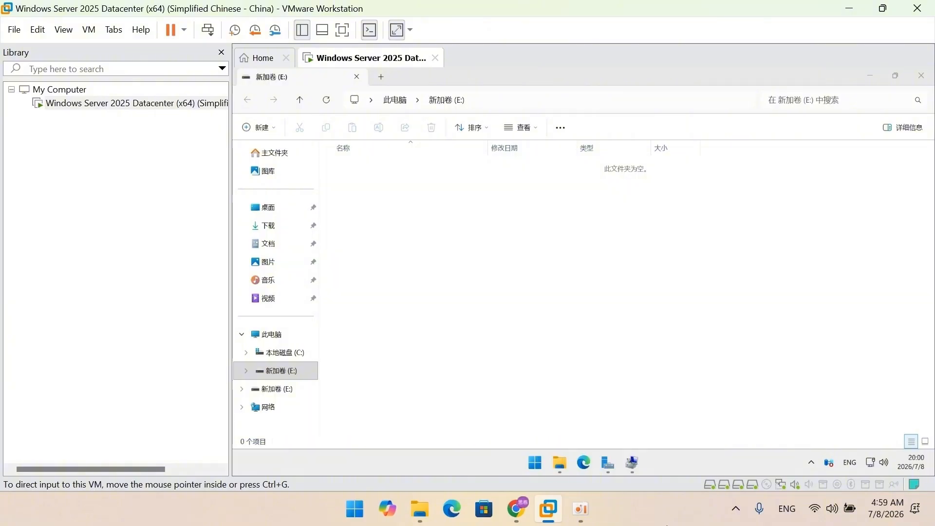
Return to Disk Management and delete the simple volume E: on Disk 1.
{"action": "left_click", "coordinate": [632, 462]}
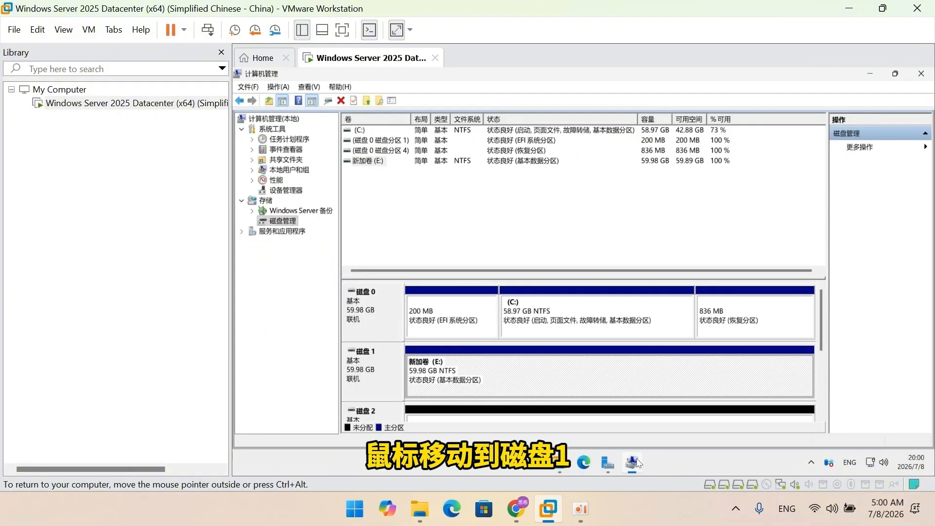
{"action": "right_click", "coordinate": [642, 384]}
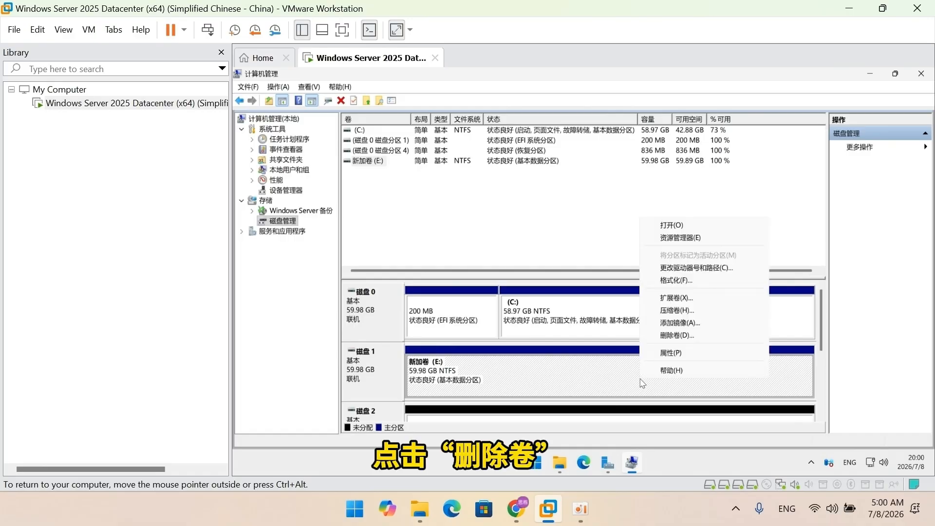
{"action": "left_click", "coordinate": [676, 335]}
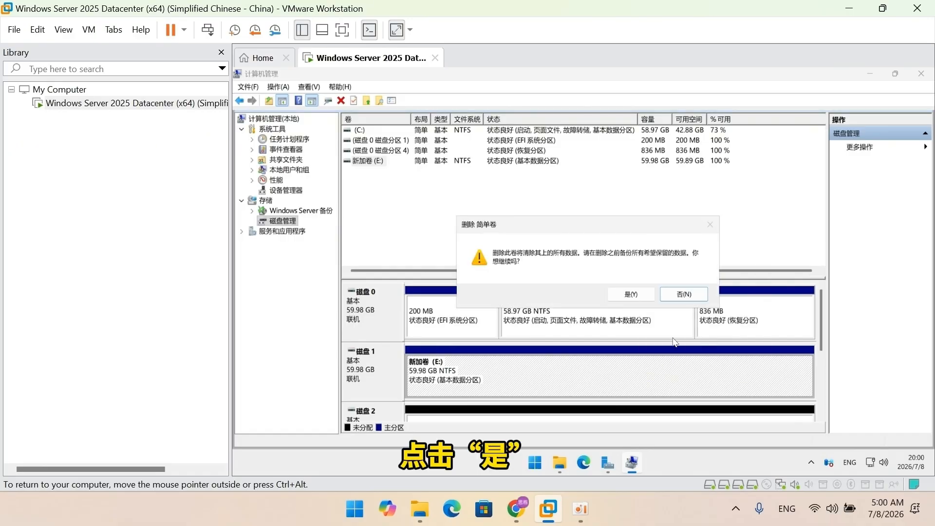
{"action": "left_click", "coordinate": [641, 296]}
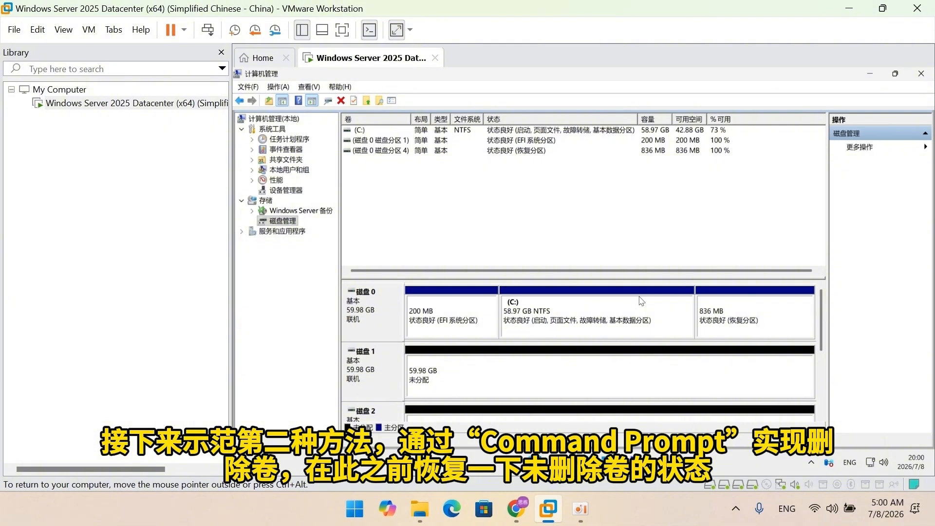
Recreate the simple volume on Disk 1 with the default wizard settings and drive letter E.
{"action": "right_click", "coordinate": [635, 366]}
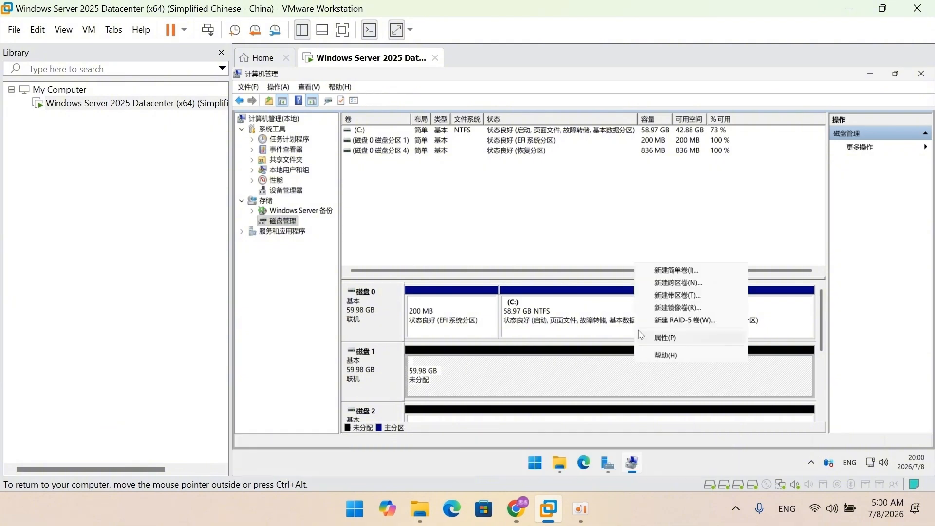
{"action": "left_click", "coordinate": [656, 272]}
{"action": "left_click", "coordinate": [592, 378]}
{"action": "left_click", "coordinate": [591, 378]}
{"action": "left_click", "coordinate": [591, 377]}
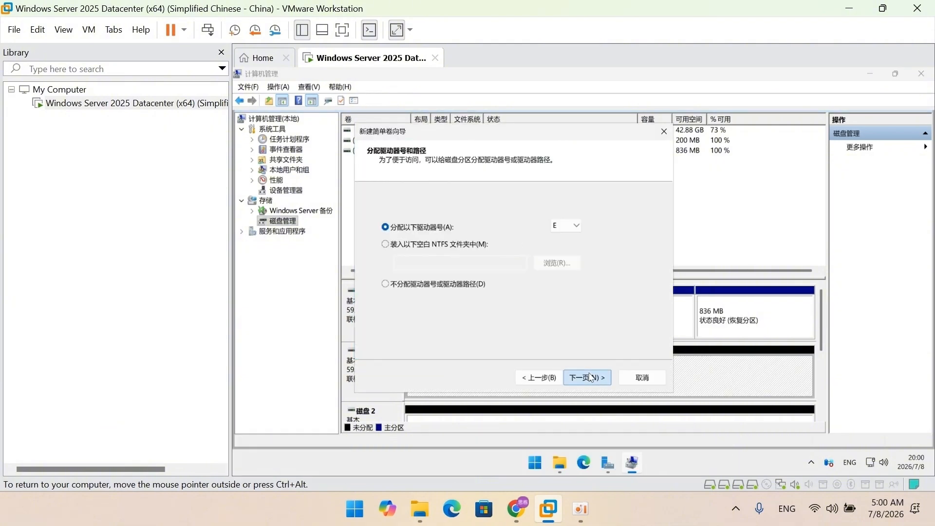
{"action": "left_click", "coordinate": [591, 377]}
{"action": "left_click", "coordinate": [591, 377]}
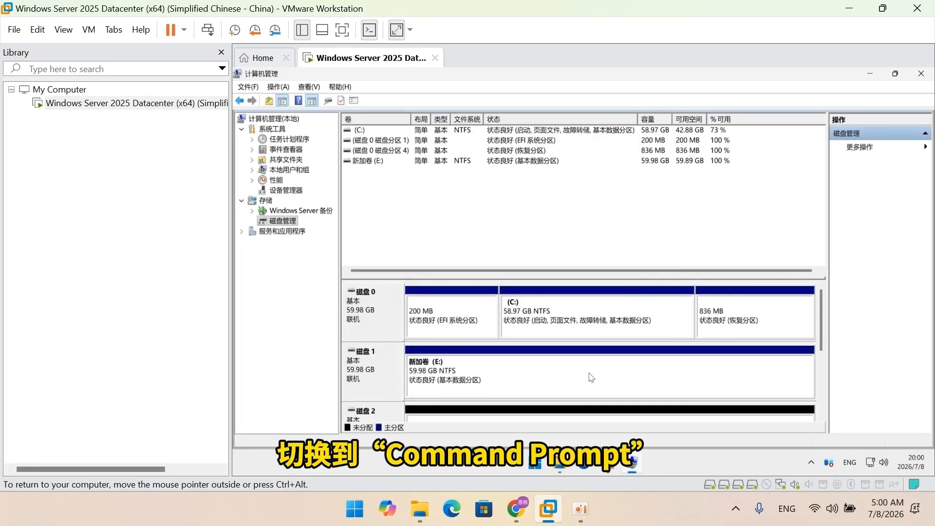
Open Command Prompt by running cmd and start the diskpart utility in it.
{"action": "key", "text": "super+x"}
{"action": "left_click", "coordinate": [544, 399]}
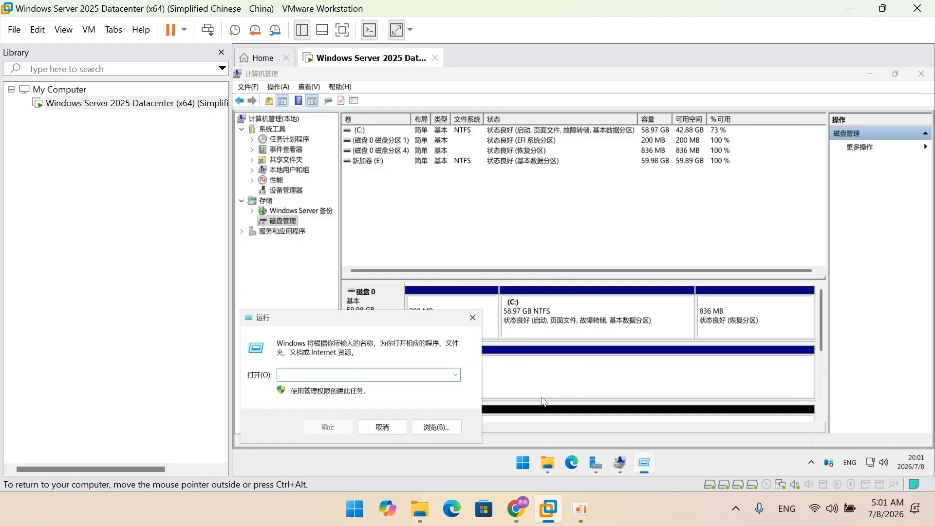
{"action": "type", "text": "cmd"}
{"action": "key", "text": "Return"}
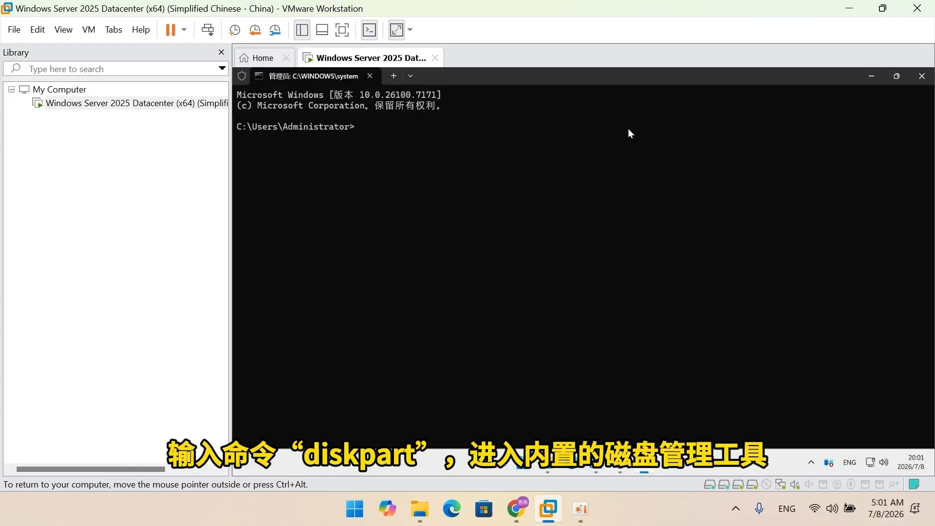
{"action": "type", "text": "diskpart"}
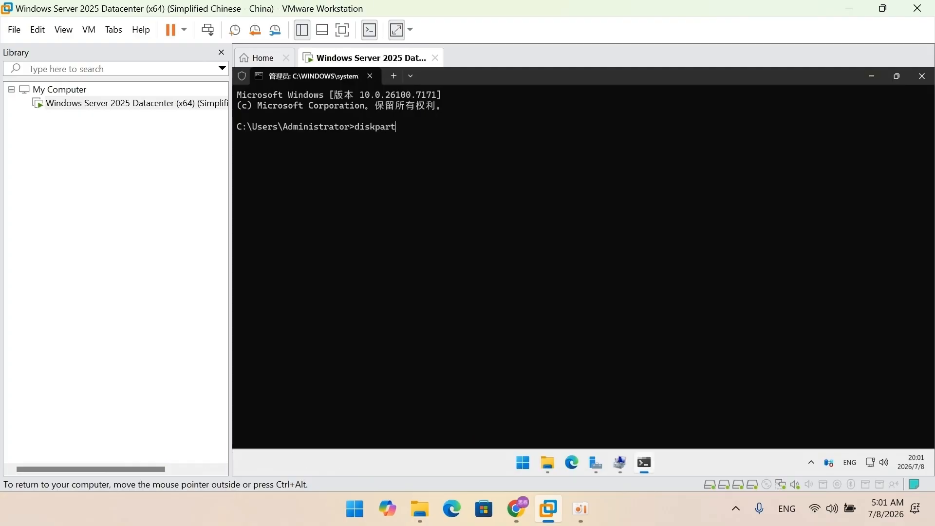
{"action": "key", "text": "Return"}
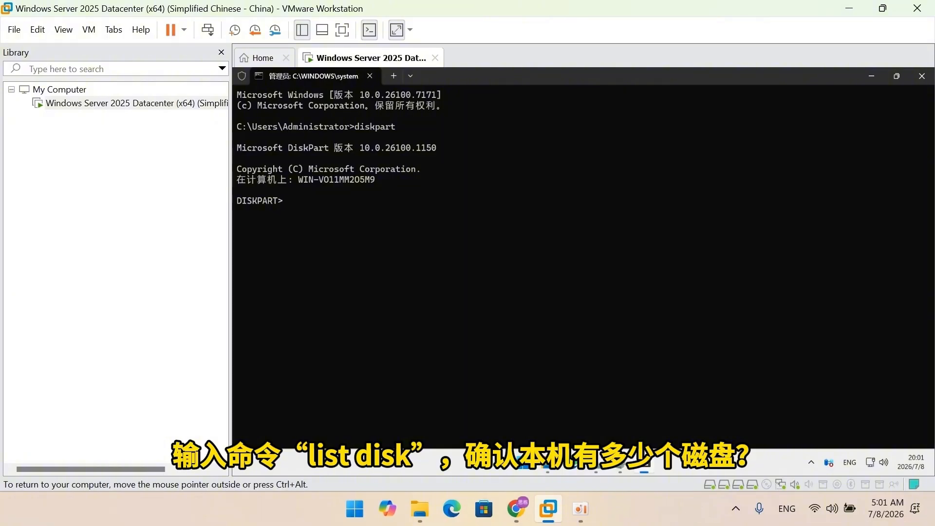
List the machine's disks in DiskPart with the list disk command.
{"action": "type", "text": "list dis"}
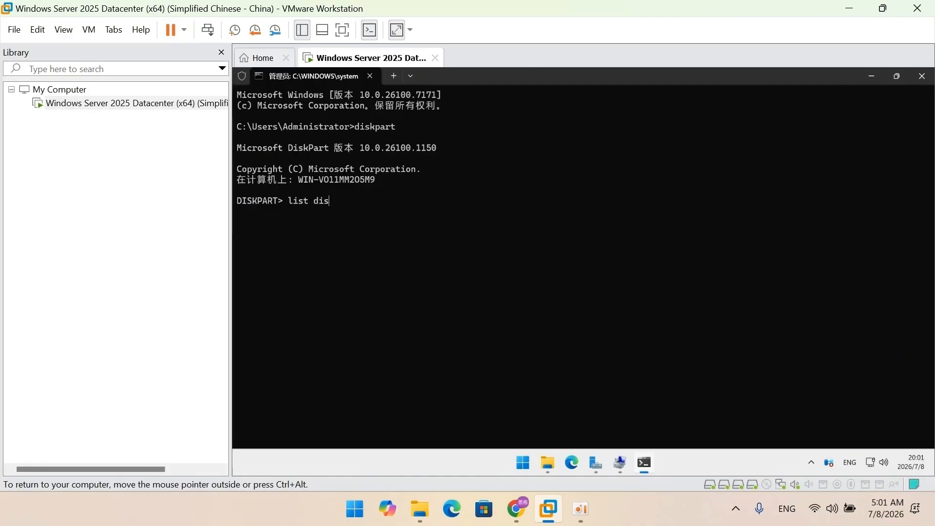
{"action": "type", "text": "k"}
{"action": "key", "text": "Return"}
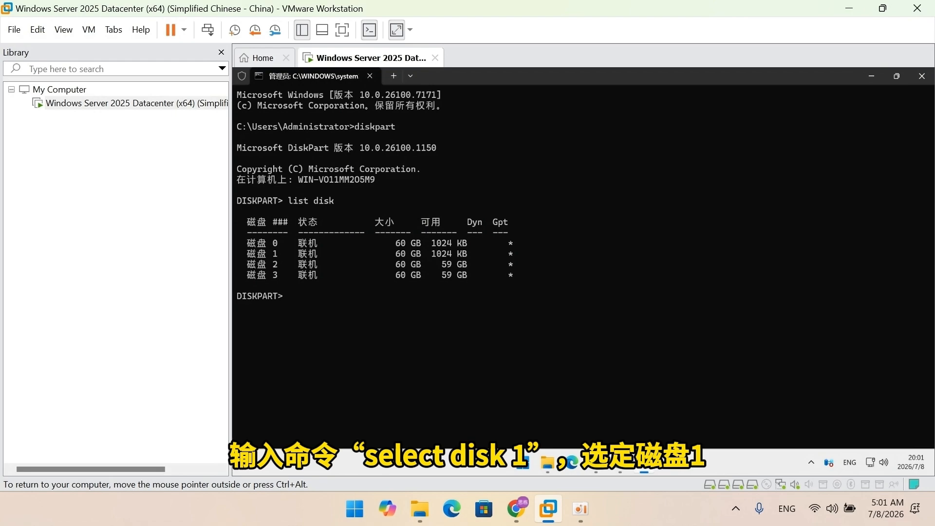
Select disk 1 in DiskPart and wipe it with the clean command.
{"action": "type", "text": "sele"}
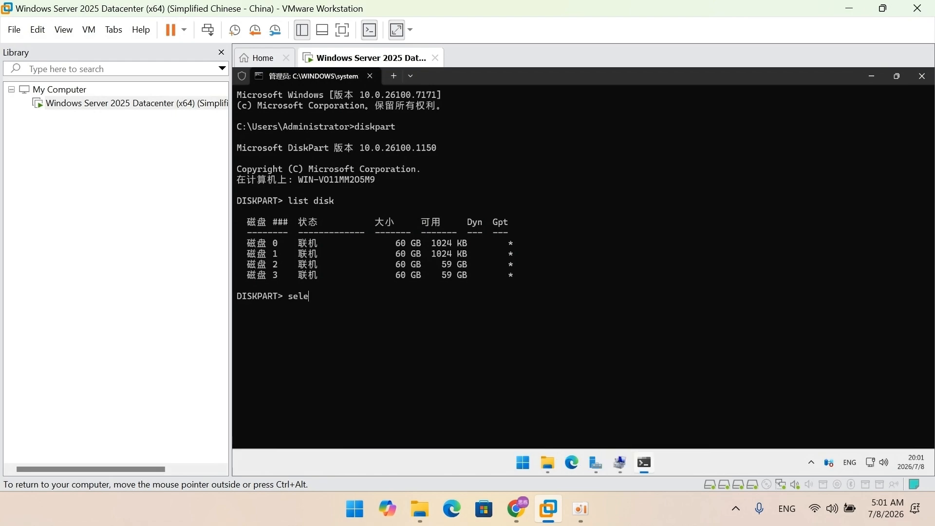
{"action": "type", "text": "ct disk 1"}
{"action": "key", "text": "Return"}
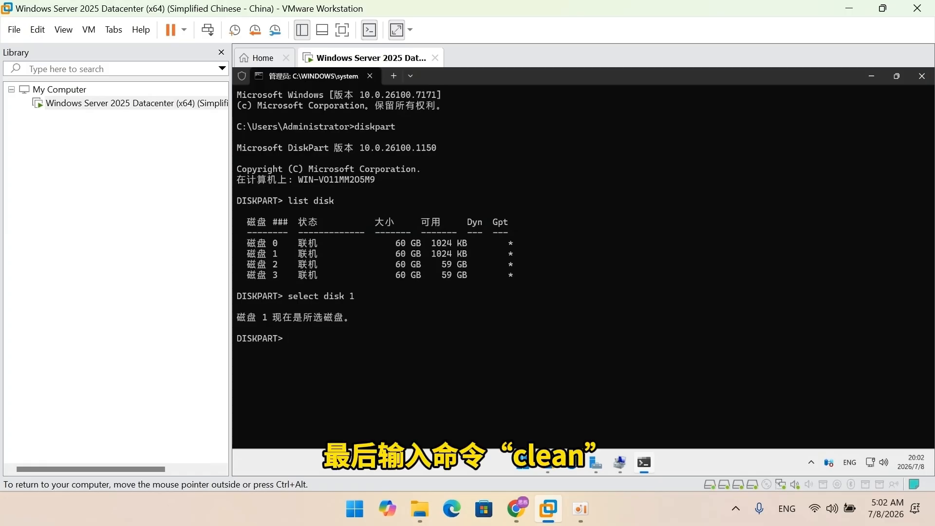
{"action": "type", "text": "clean"}
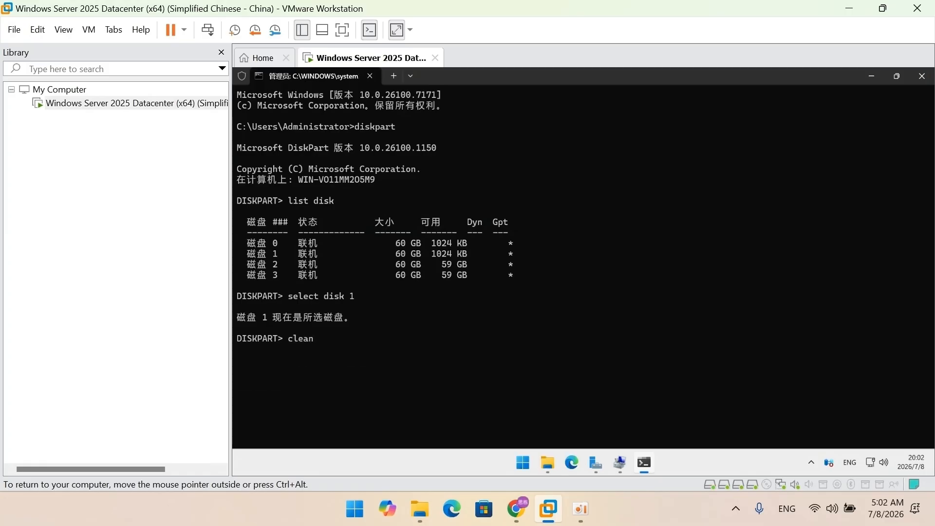
{"action": "key", "text": "Return"}
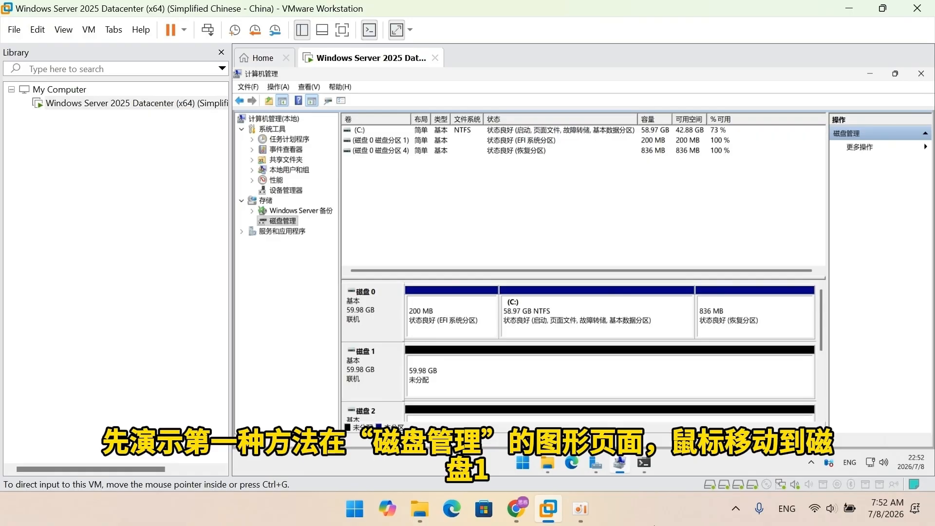
Convert Disks 1, 2 and 3 to dynamic disks in Disk Management.
{"action": "right_click", "coordinate": [393, 374]}
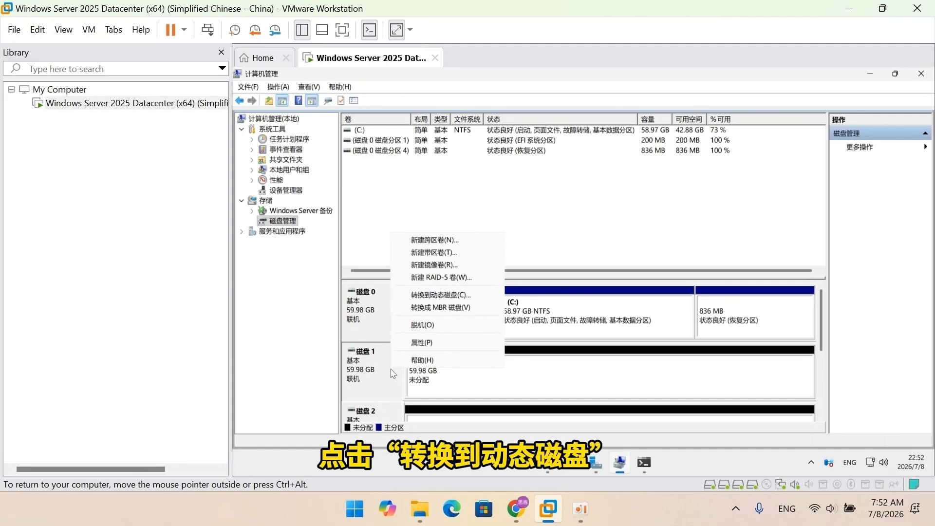
{"action": "left_click", "coordinate": [429, 295]}
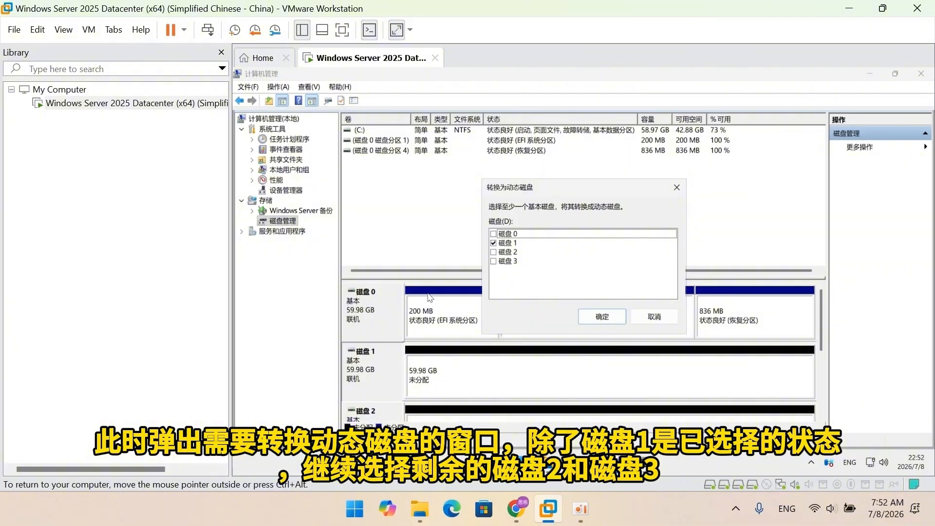
{"action": "left_click", "coordinate": [493, 252]}
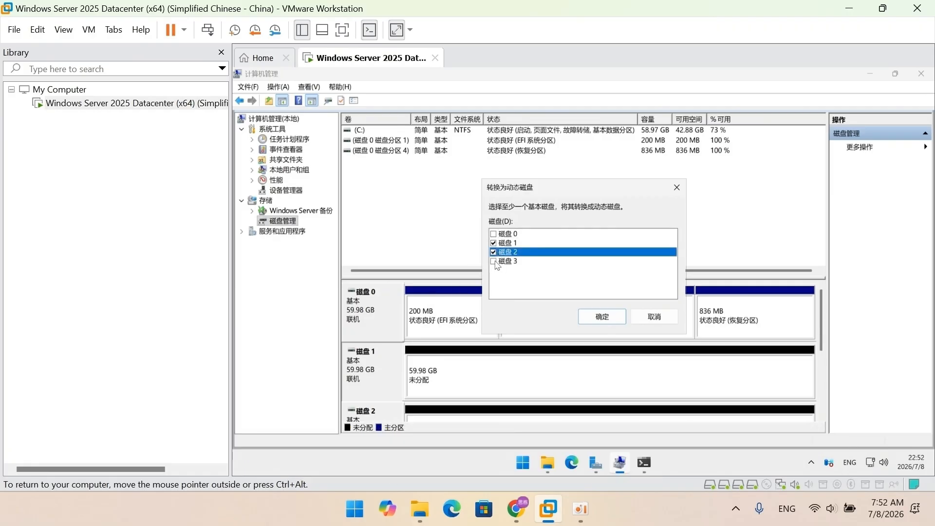
{"action": "left_click", "coordinate": [494, 262]}
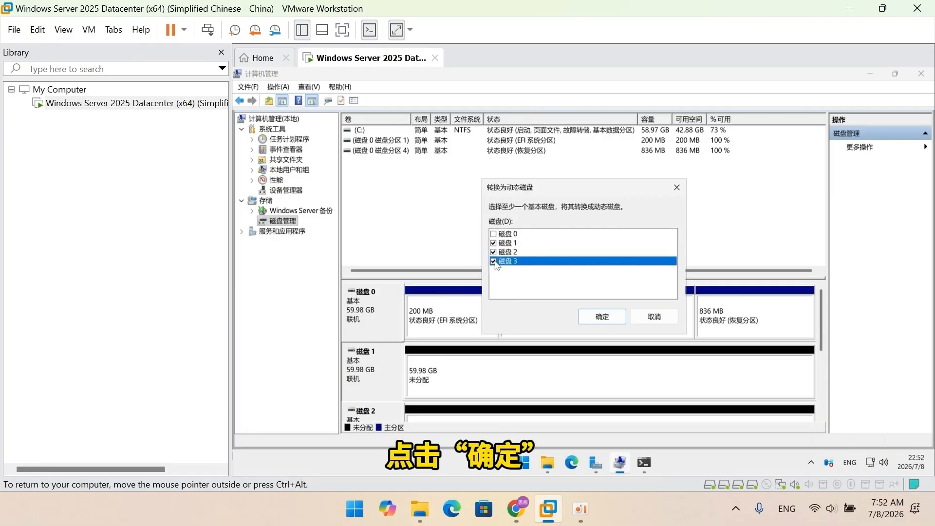
{"action": "left_click", "coordinate": [602, 317]}
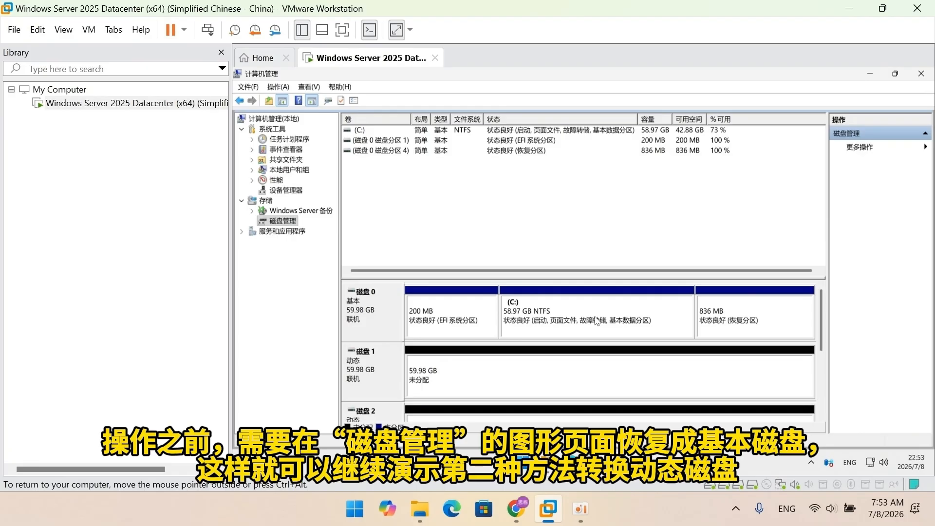
Convert Disks 1, 2 and 3 back to basic disks in Disk Management.
{"action": "right_click", "coordinate": [360, 368]}
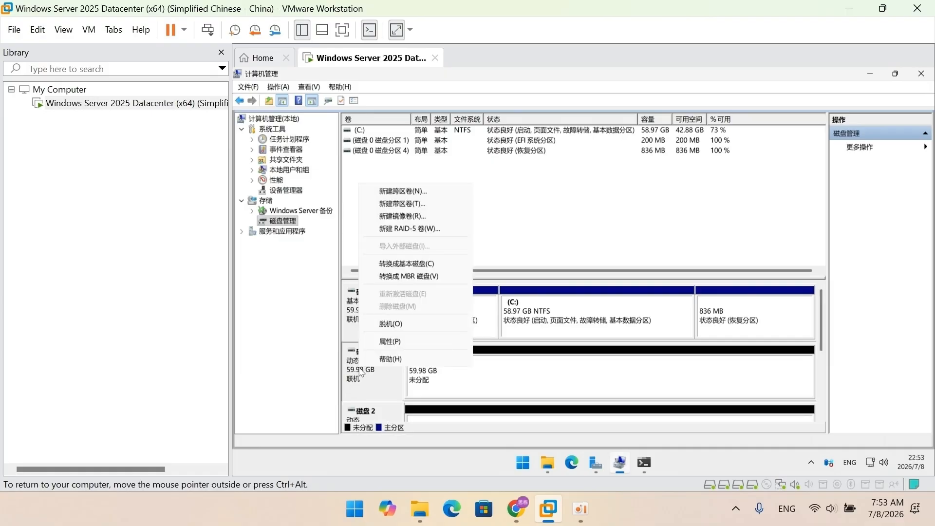
{"action": "left_click", "coordinate": [387, 266]}
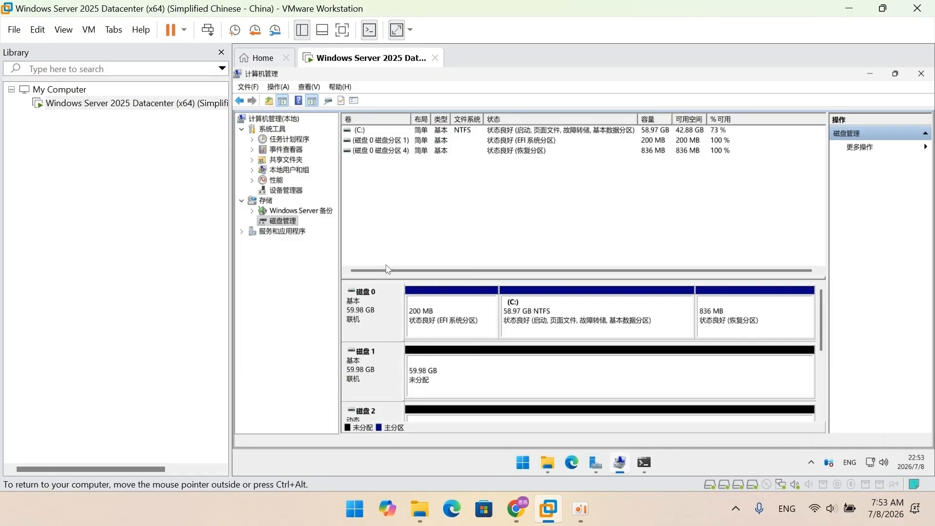
{"action": "scroll", "coordinate": [821, 331], "scroll_direction": "down", "scroll_amount": 2}
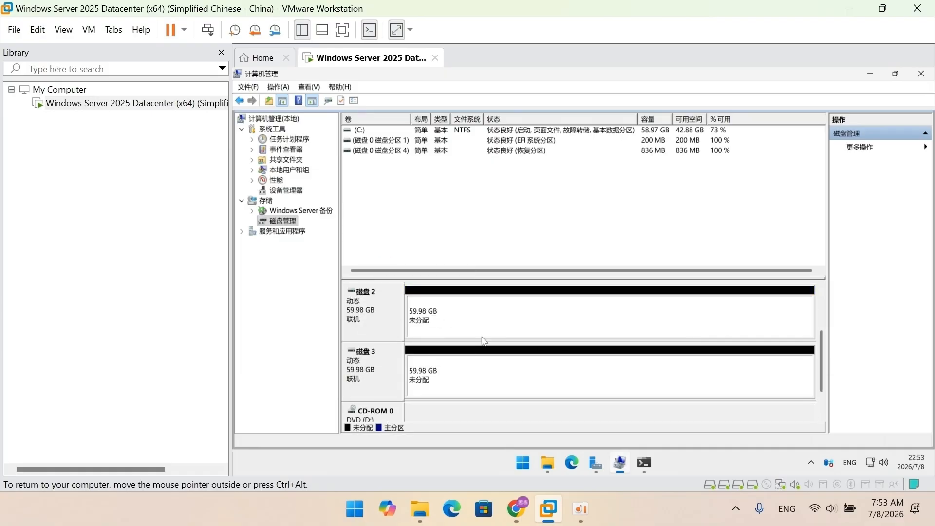
{"action": "right_click", "coordinate": [384, 321]}
{"action": "left_click", "coordinate": [438, 213]}
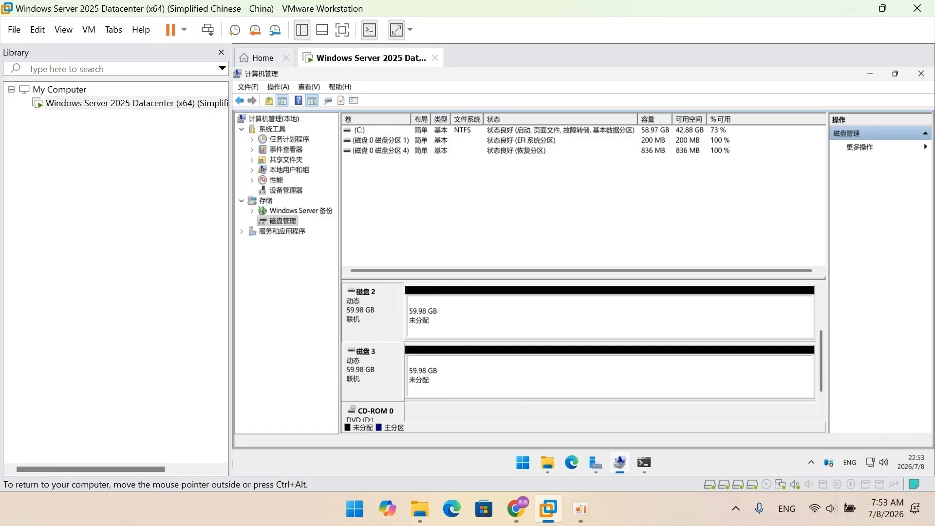
{"action": "right_click", "coordinate": [373, 363]}
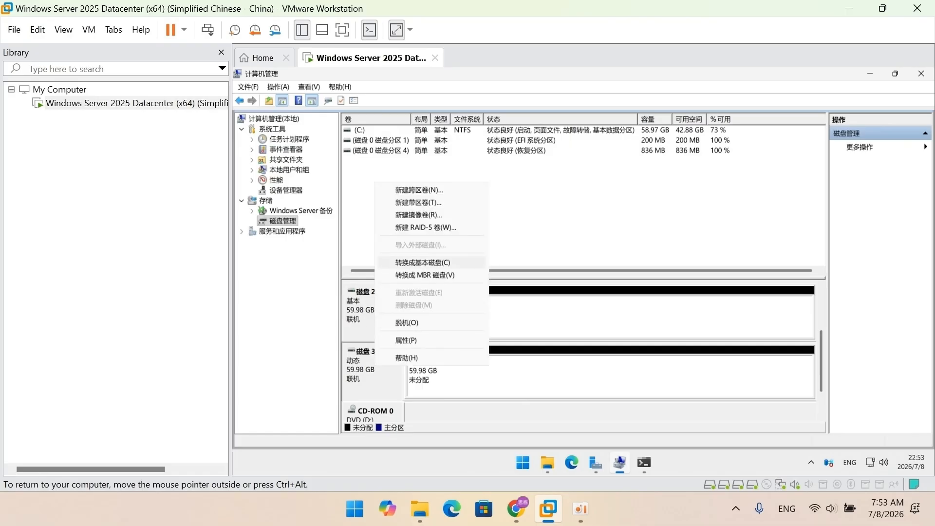
{"action": "left_click", "coordinate": [423, 262]}
{"action": "scroll", "coordinate": [823, 331], "scroll_direction": "up", "scroll_amount": 2}
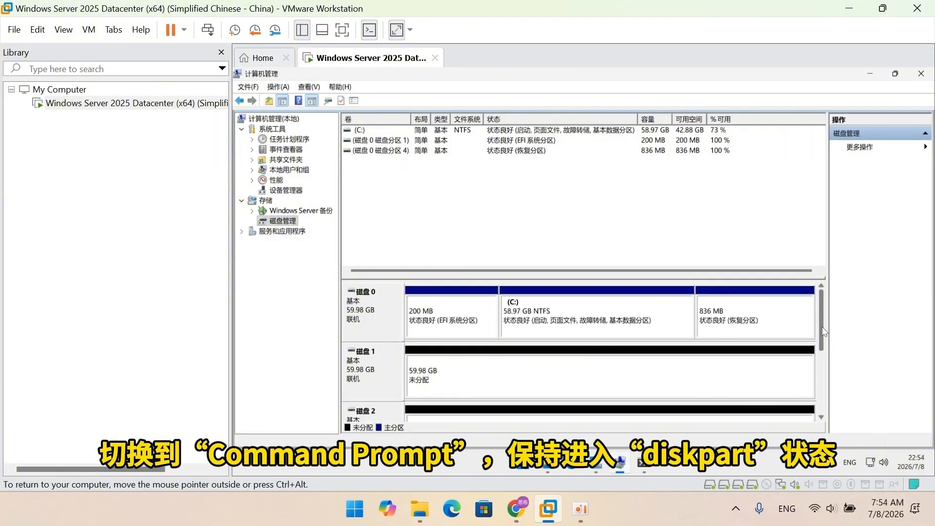
Switch to the Command Prompt window running DiskPart and list the disks with the list disk command.
{"action": "left_click", "coordinate": [645, 463]}
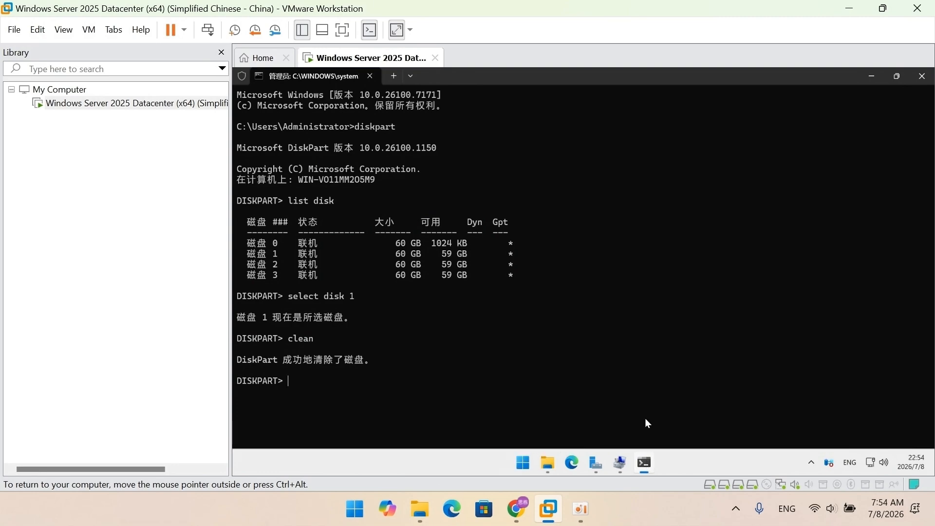
{"action": "type", "text": "list disk"}
{"action": "key", "text": "Return"}
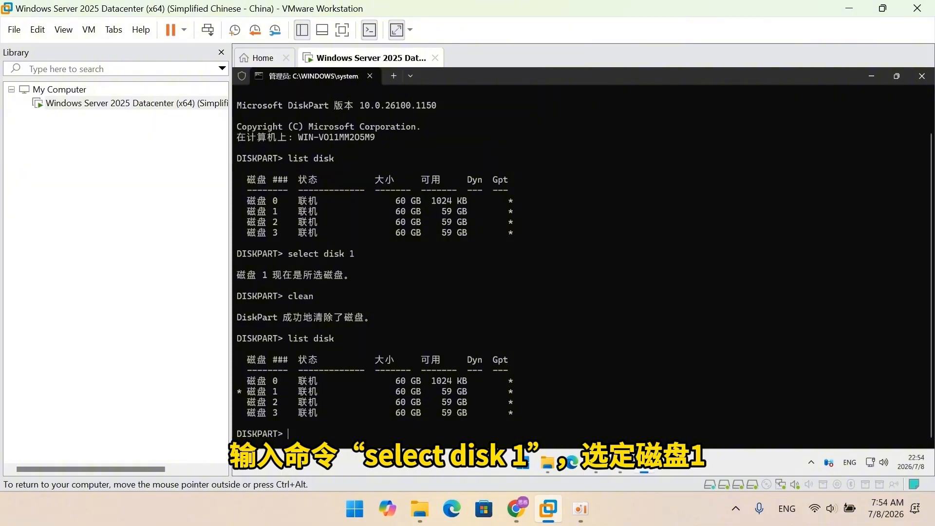
Select disk 1 in DiskPart and convert it to a dynamic disk with convert dynamic.
{"action": "type", "text": "selec"}
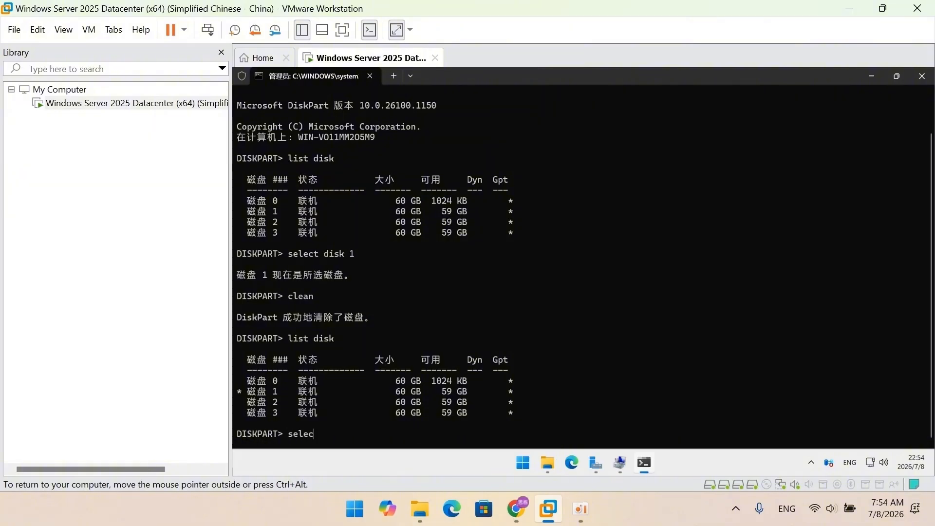
{"action": "type", "text": "t disk 1"}
{"action": "key", "text": "Return"}
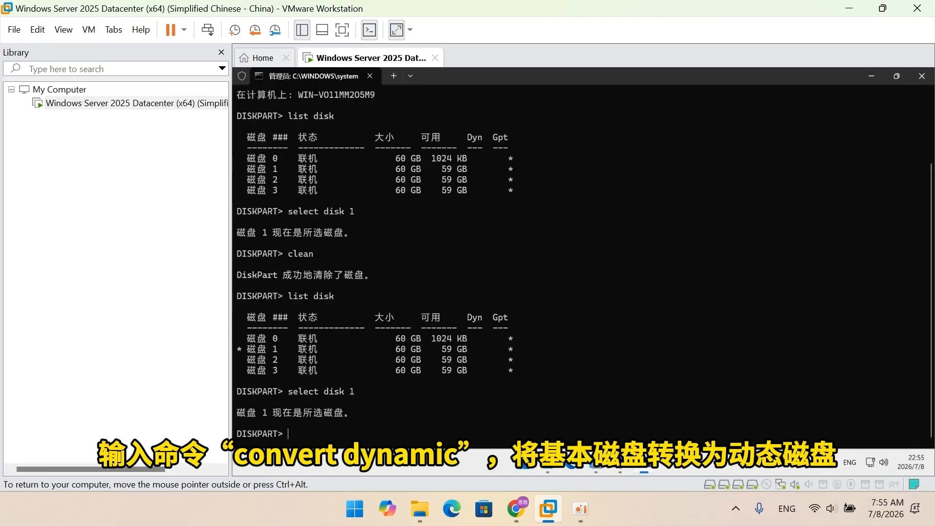
{"action": "type", "text": "conve"}
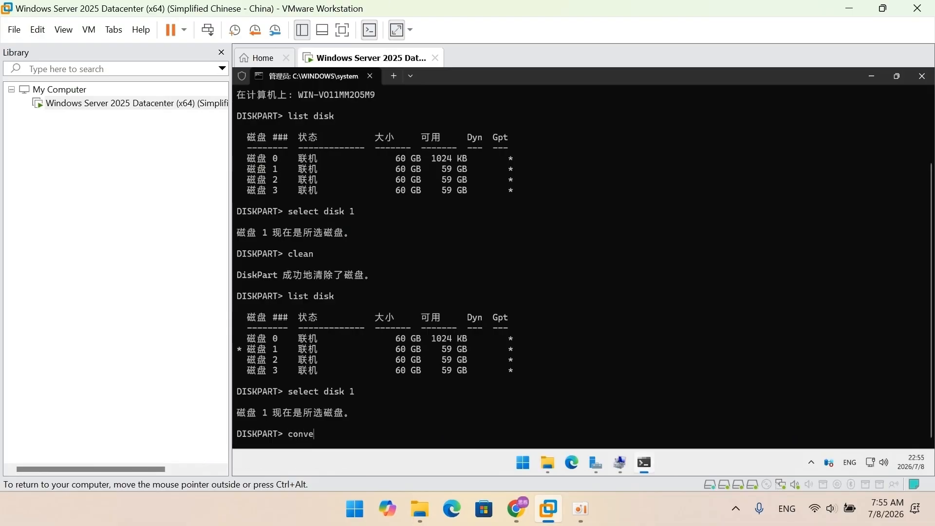
{"action": "type", "text": "rt dynamic"}
{"action": "key", "text": "Return"}
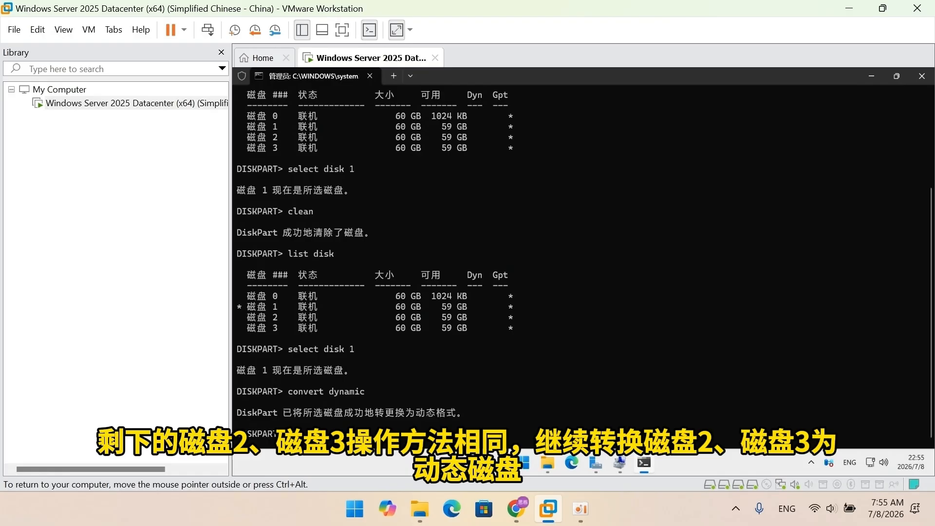
Select disk 2 in DiskPart and convert it to a dynamic disk with convert dynamic.
{"action": "type", "text": "selec"}
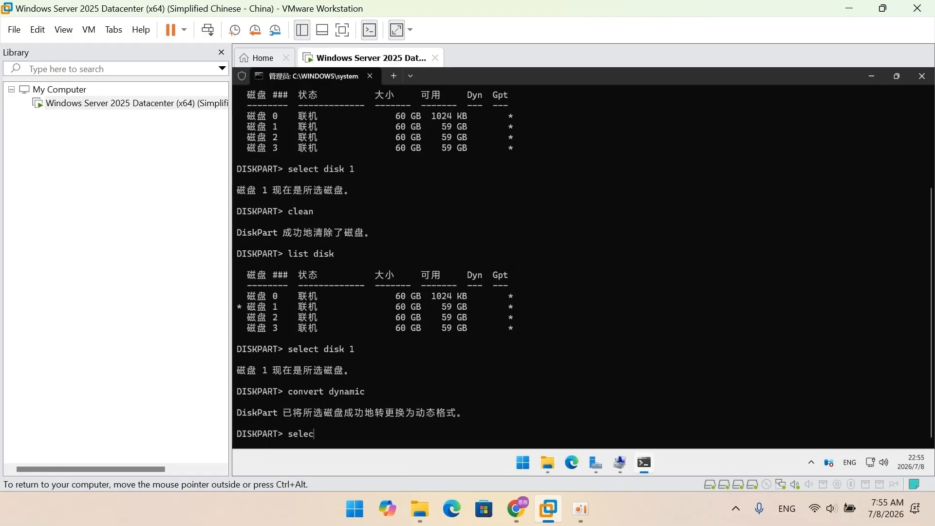
{"action": "type", "text": "t disk 2"}
{"action": "key", "text": "Return"}
{"action": "type", "text": "conve"}
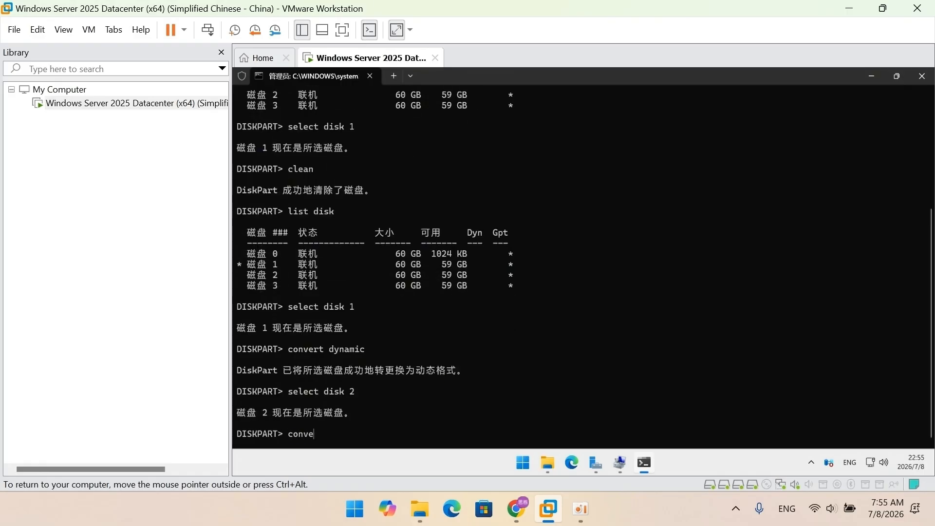
{"action": "type", "text": "rt dynamic"}
{"action": "key", "text": "Return"}
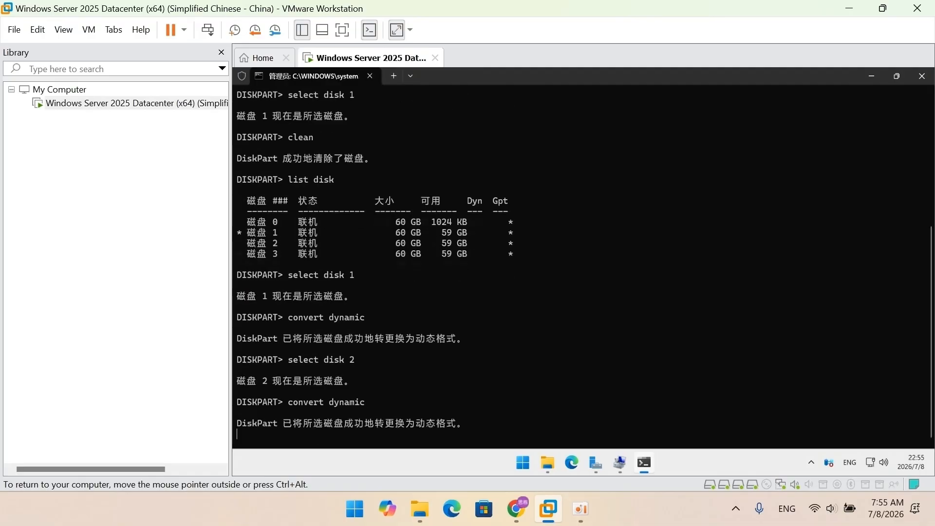
Select disk 3 in DiskPart and convert it to a dynamic disk with convert dynamic.
{"action": "type", "text": "selec"}
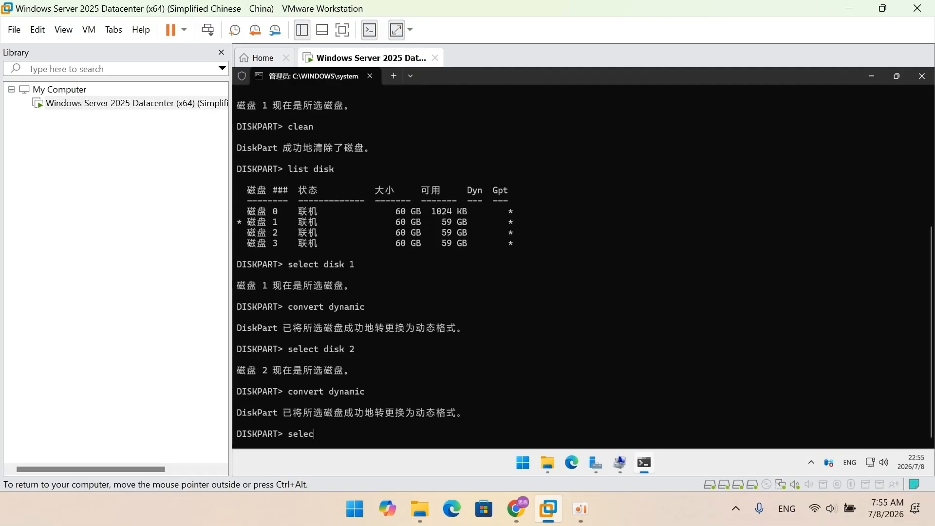
{"action": "type", "text": "t disk 3"}
{"action": "key", "text": "Return"}
{"action": "type", "text": "conv"}
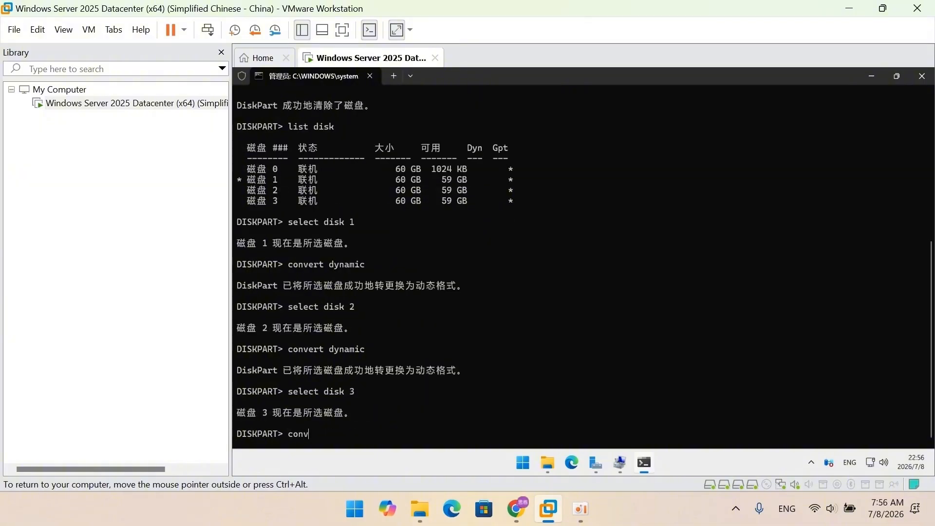
{"action": "type", "text": "ert dynamic"}
{"action": "key", "text": "Return"}
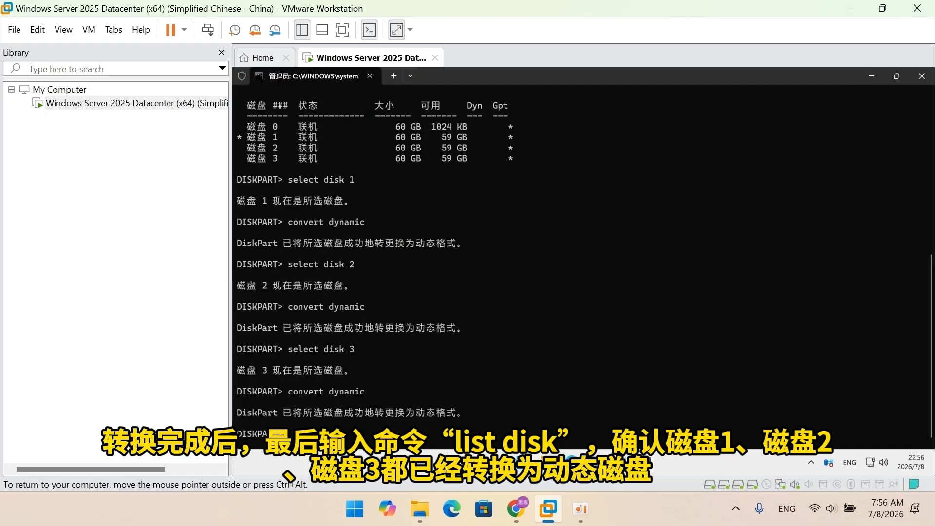
Run list disk in DiskPart to check the dynamic status of Disks 1, 2 and 3.
{"action": "type", "text": "list dis"}
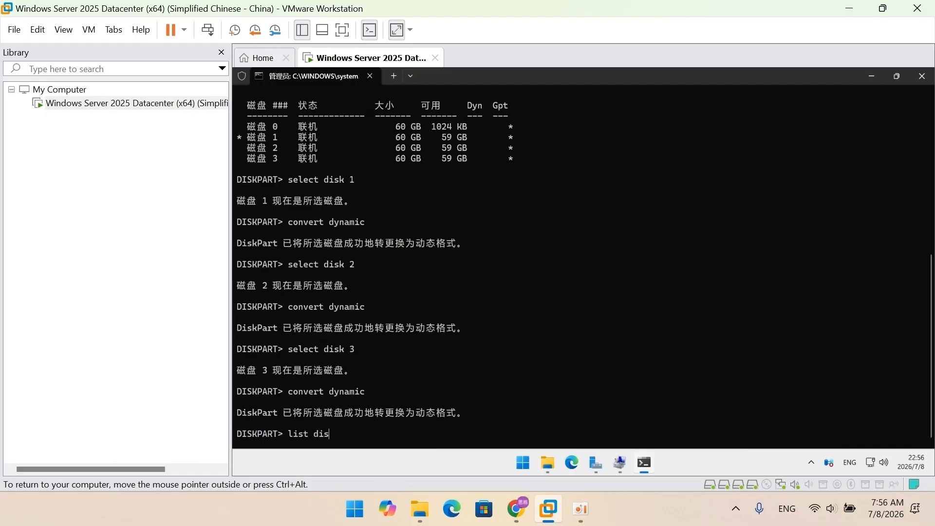
{"action": "type", "text": "k"}
{"action": "key", "text": "Return"}
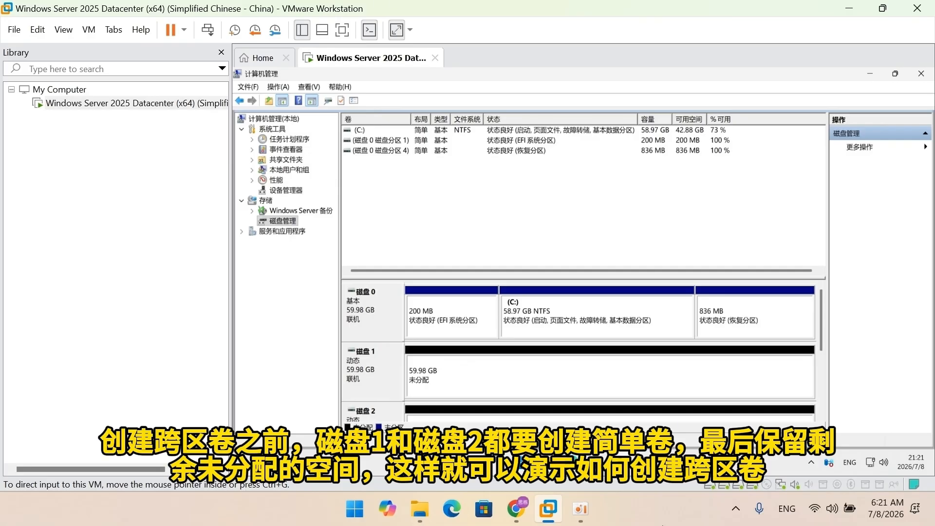
Create a 31999 MB simple volume on Disk 1 with drive letter E, quick-formatted as NTFS with the default label.
{"action": "left_click", "coordinate": [608, 380]}
{"action": "right_click", "coordinate": [607, 371]}
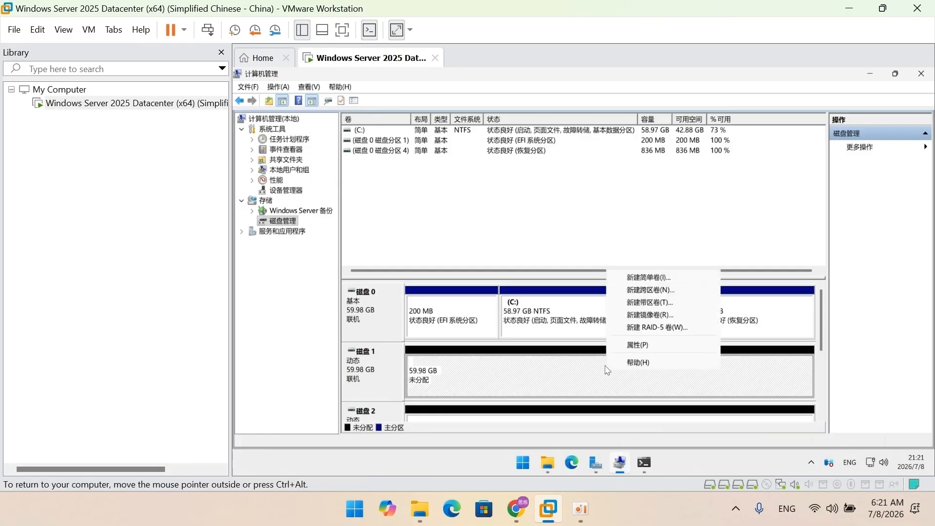
{"action": "left_click", "coordinate": [622, 282]}
{"action": "left_click", "coordinate": [584, 377]}
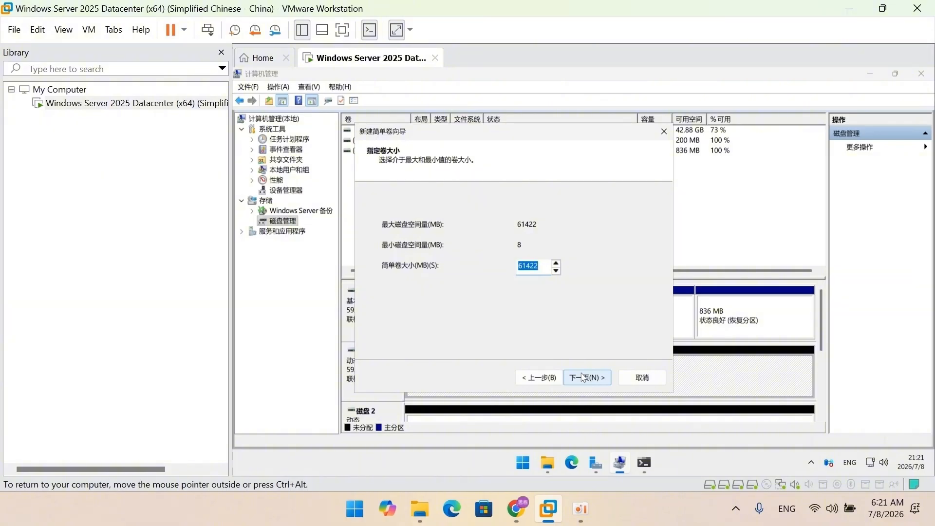
{"action": "type", "text": "31999"}
{"action": "left_click", "coordinate": [581, 378]}
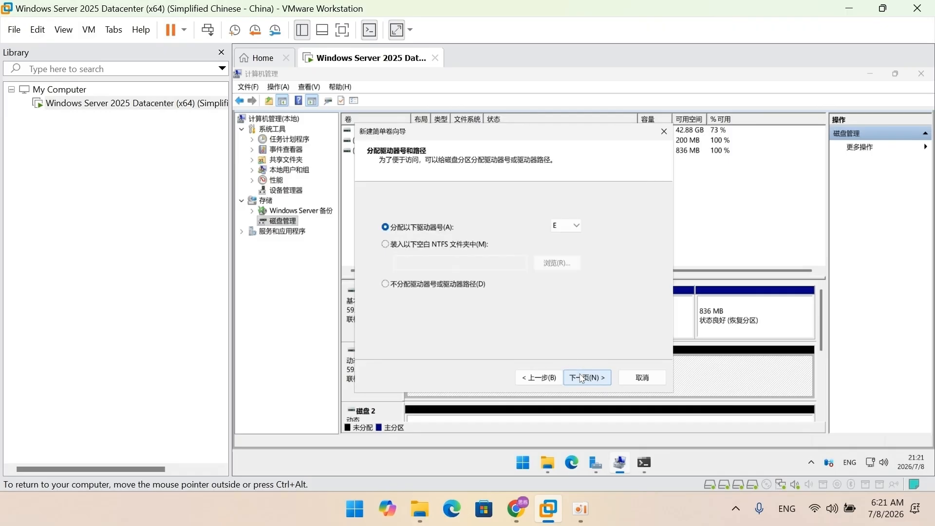
{"action": "left_click", "coordinate": [581, 378]}
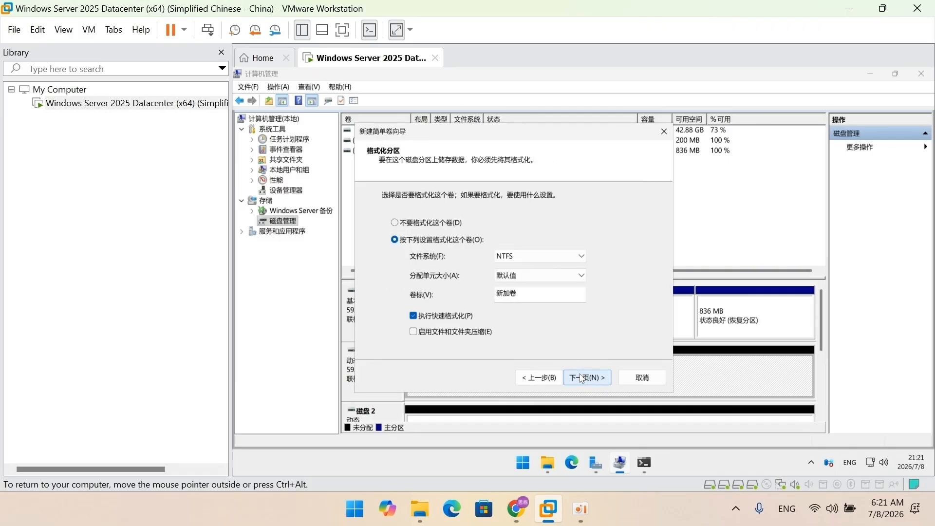
{"action": "left_click", "coordinate": [581, 378]}
{"action": "left_click", "coordinate": [581, 376]}
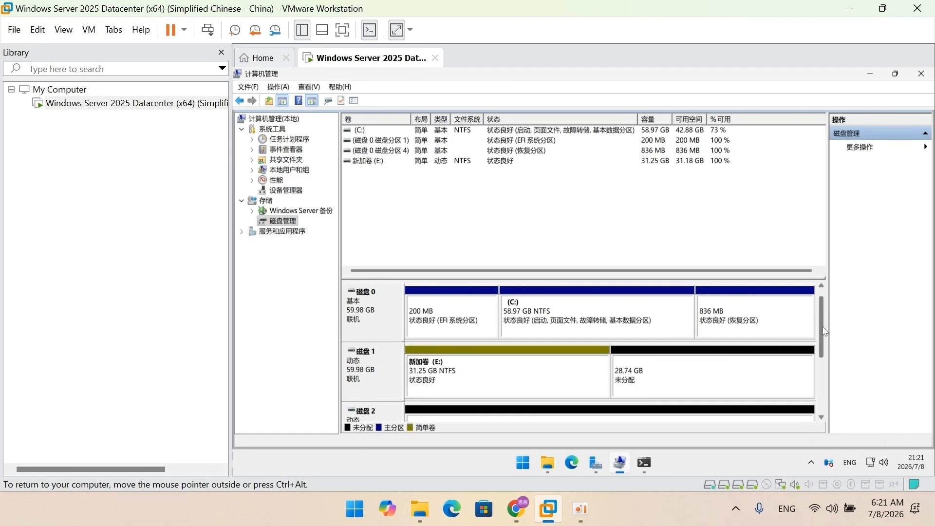
Create a 31999 MB simple volume on Disk 2 with drive letter F, quick-formatted as NTFS with the default label.
{"action": "scroll", "coordinate": [823, 353], "scroll_direction": "down", "scroll_amount": 1}
{"action": "right_click", "coordinate": [632, 371]}
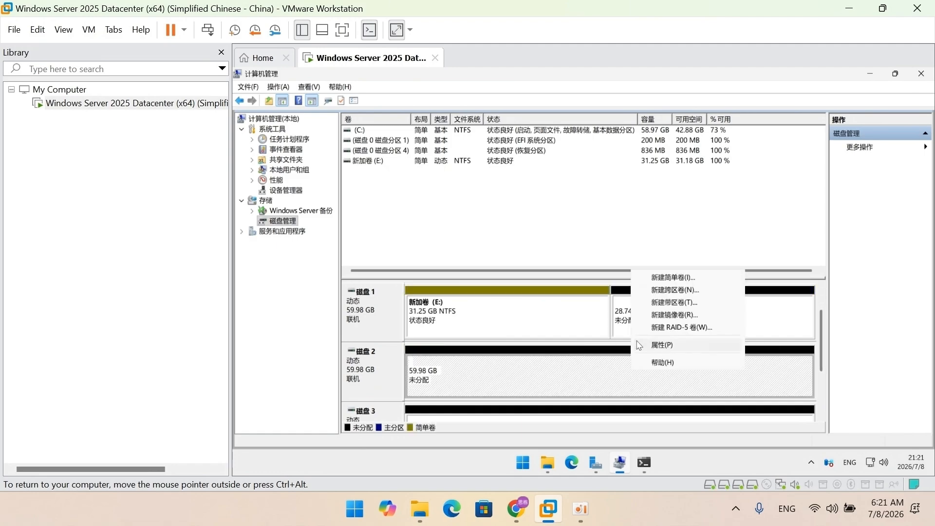
{"action": "left_click", "coordinate": [655, 278]}
{"action": "left_click", "coordinate": [589, 378]}
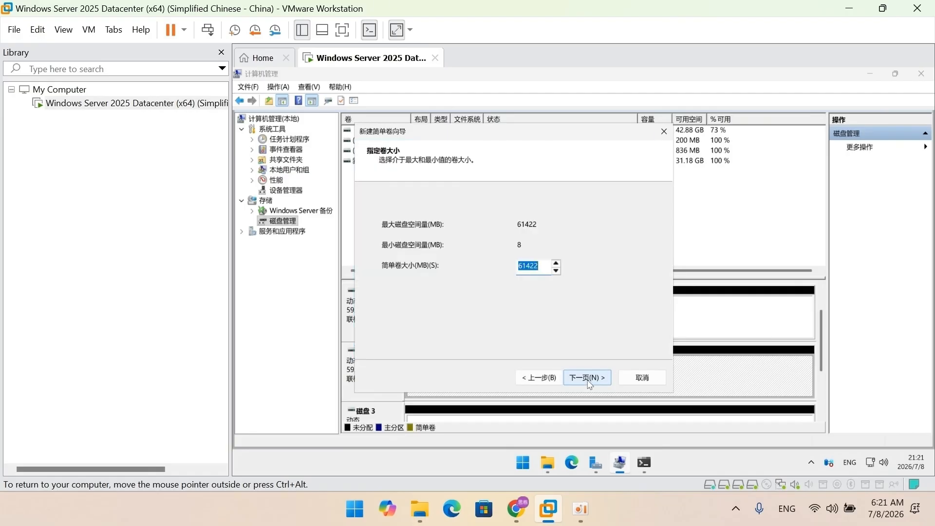
{"action": "type", "text": "31999"}
{"action": "left_click", "coordinate": [583, 379]}
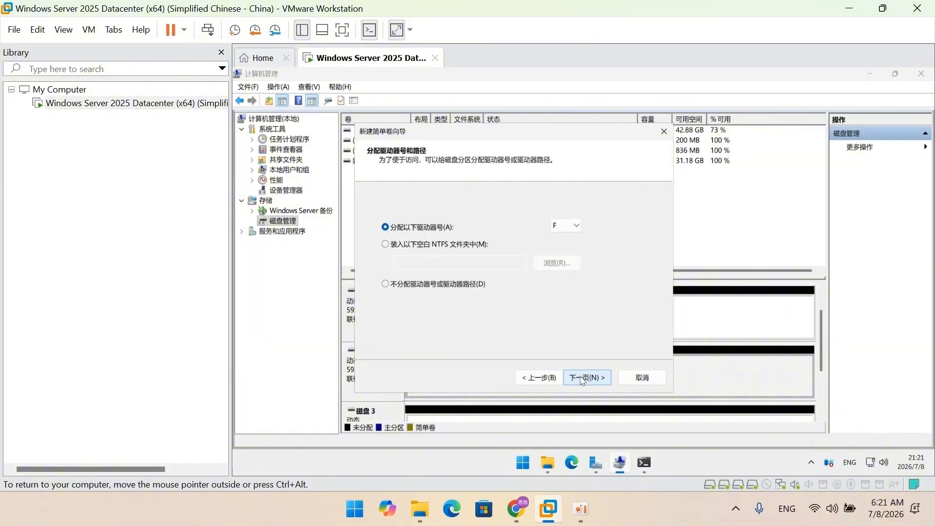
{"action": "left_click", "coordinate": [583, 379]}
{"action": "left_click", "coordinate": [582, 379]}
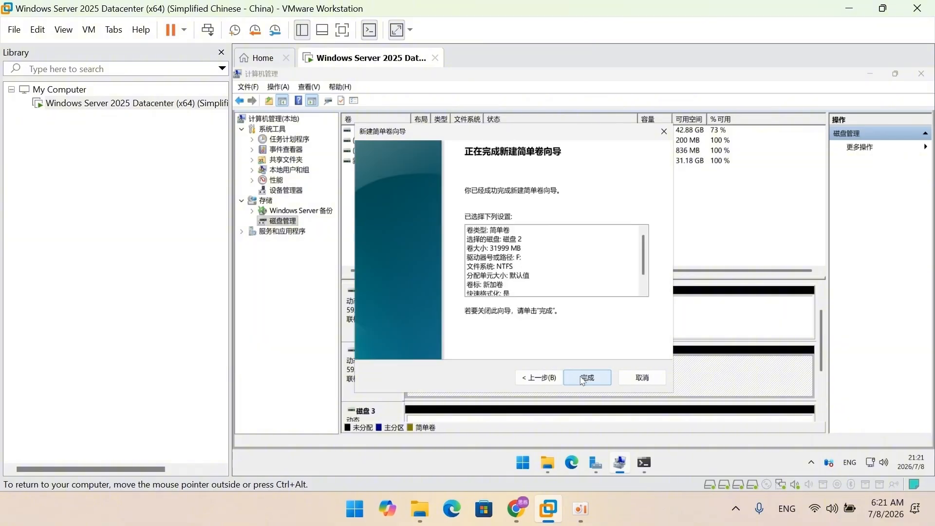
{"action": "left_click", "coordinate": [583, 378]}
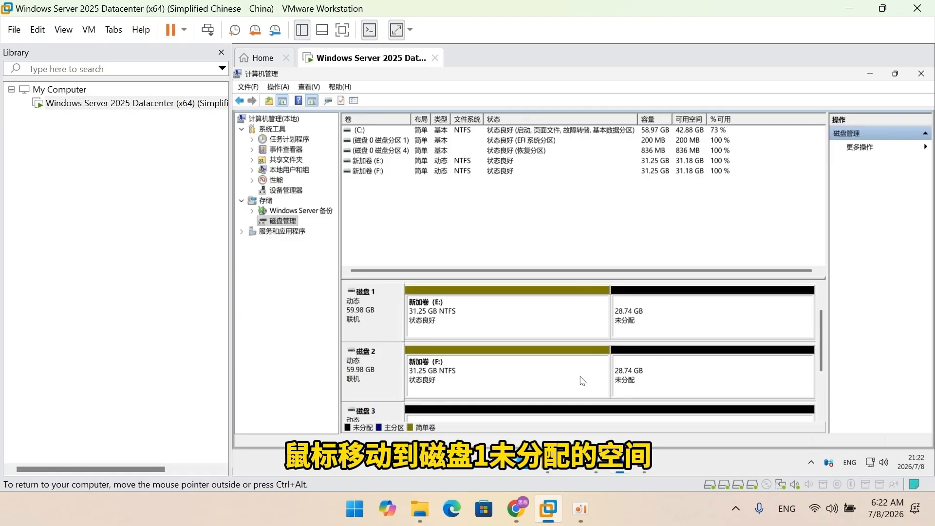
Start a spanned volume on Disk 1's unallocated space, add Disk 2 with its full 29423 MB, and assign drive letter G.
{"action": "right_click", "coordinate": [701, 322]}
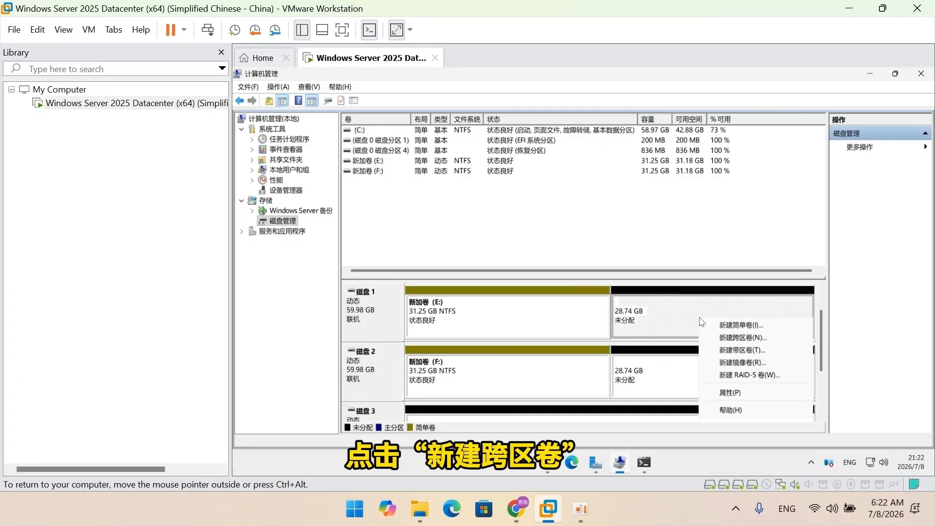
{"action": "left_click", "coordinate": [718, 339]}
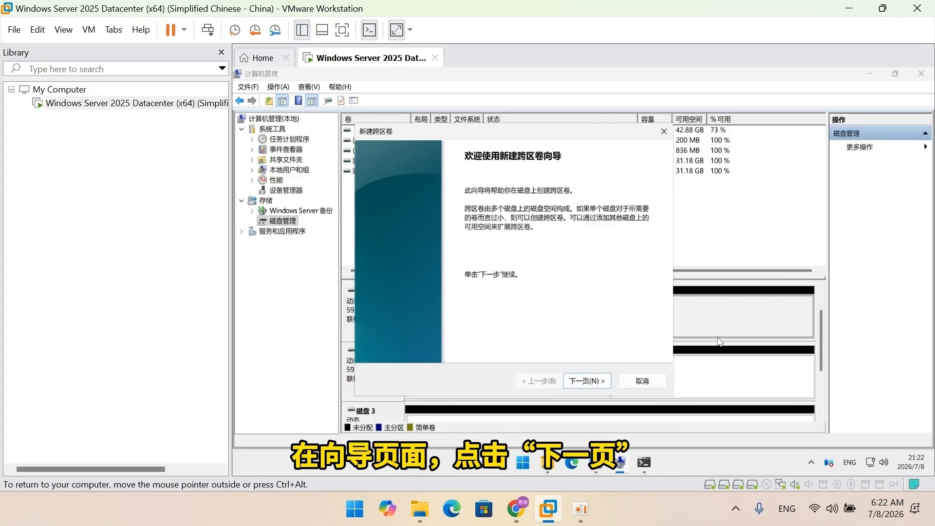
{"action": "left_click", "coordinate": [590, 382]}
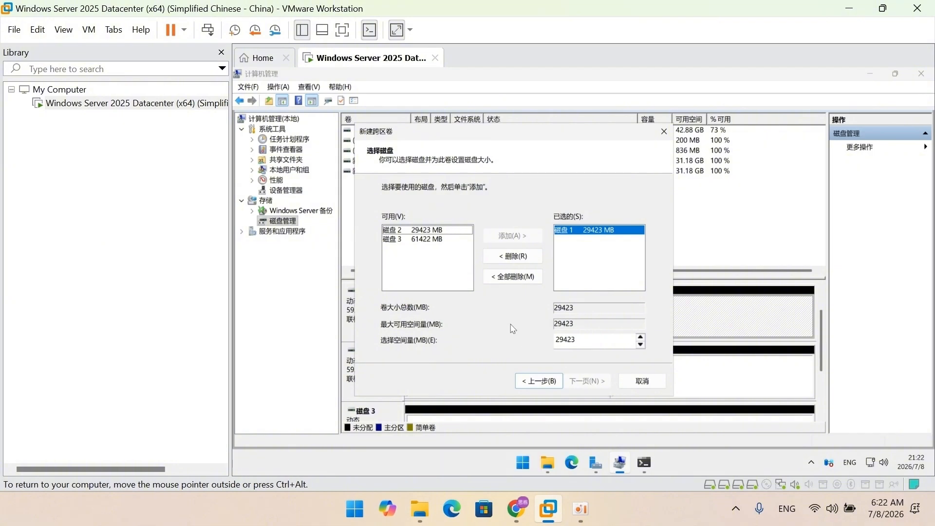
{"action": "left_click", "coordinate": [451, 231]}
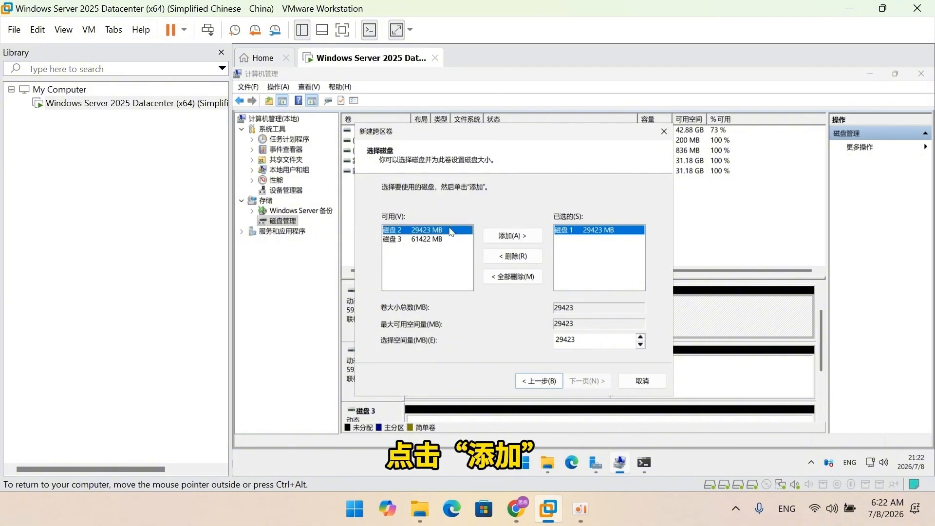
{"action": "left_click", "coordinate": [502, 237]}
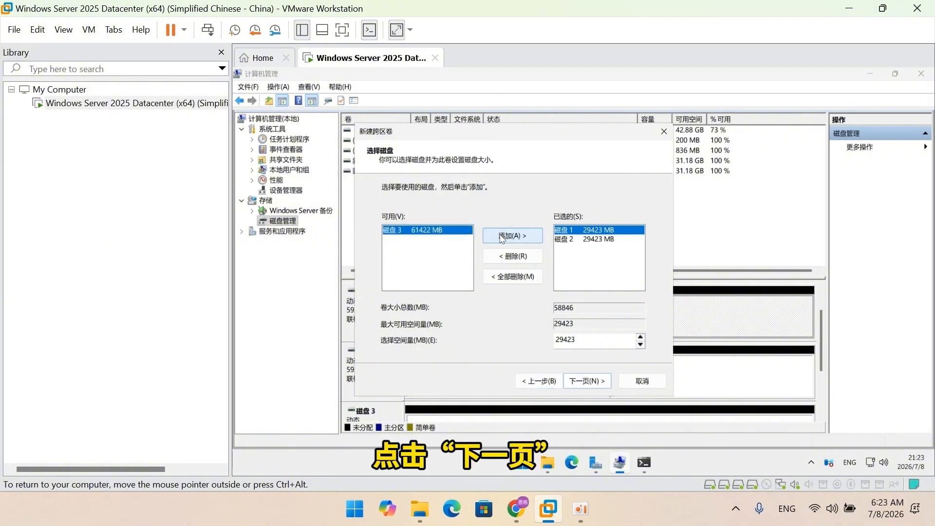
{"action": "left_click", "coordinate": [576, 383]}
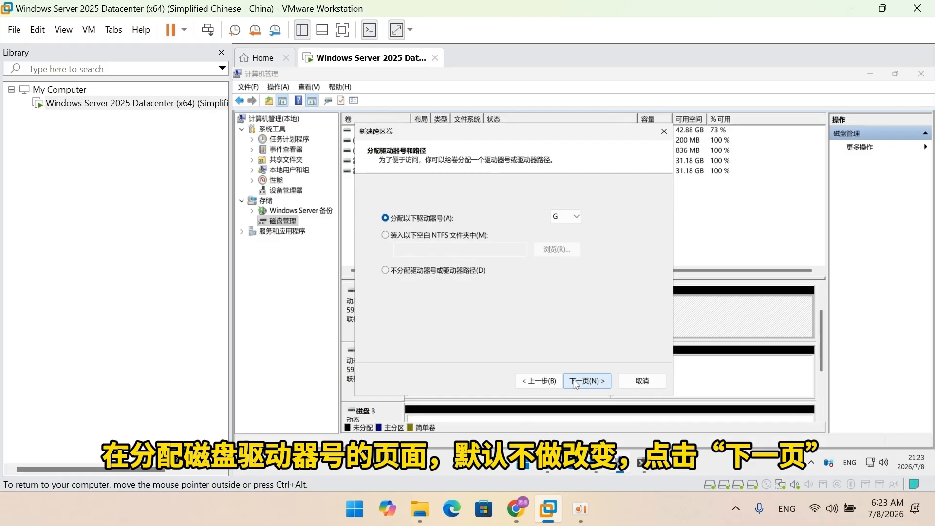
{"action": "left_click", "coordinate": [576, 383]}
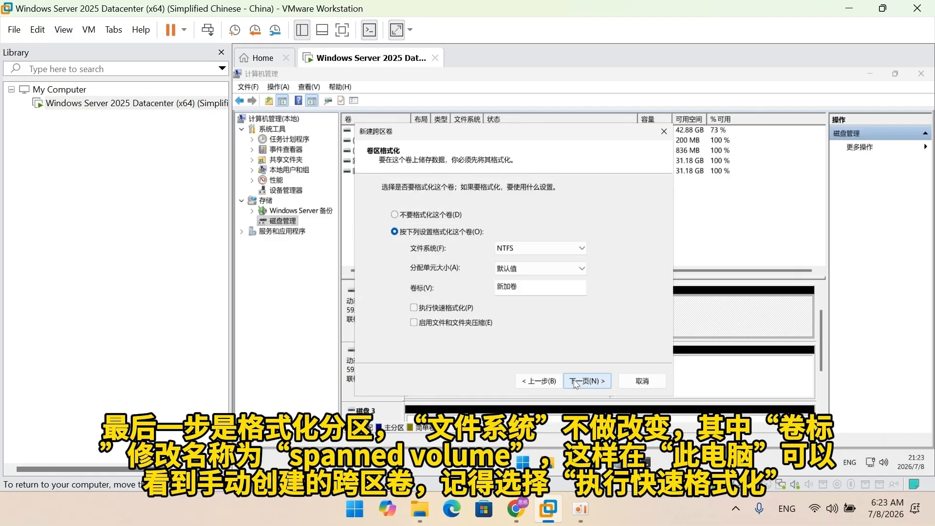
Label the new spanned volume "spanned volume", enable quick format with NTFS, and finish creating it.
{"action": "left_click", "coordinate": [551, 289]}
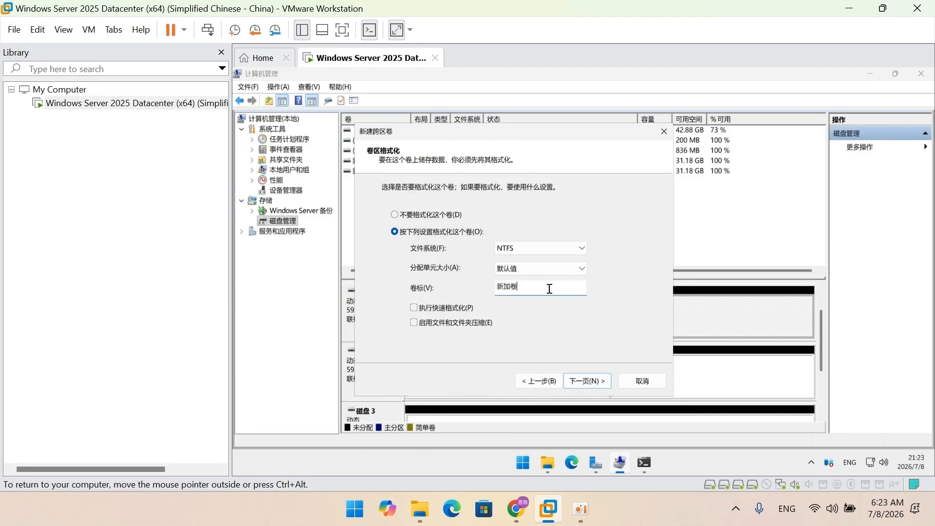
{"action": "key", "text": "BackSpace"}
{"action": "key", "text": "BackSpace"}
{"action": "key", "text": "BackSpace"}
{"action": "type", "text": "spanned volume"}
{"action": "left_click", "coordinate": [457, 310]}
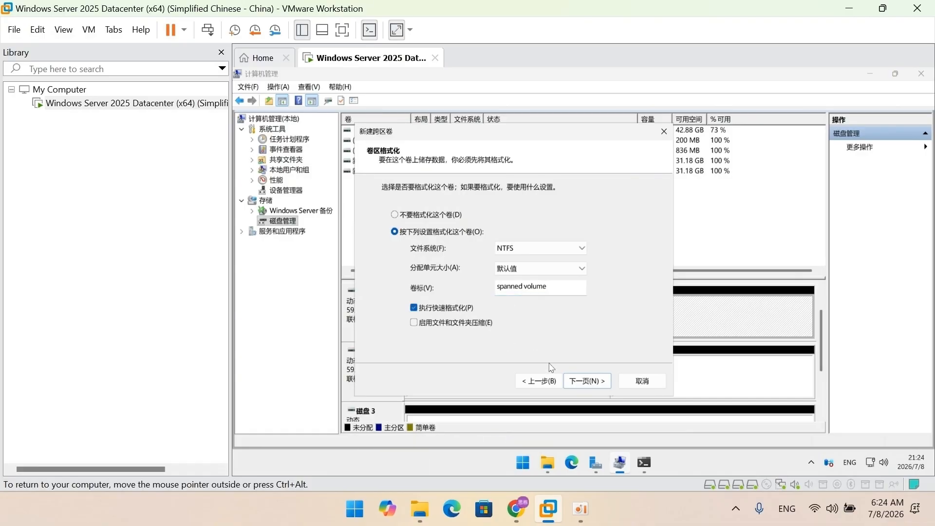
{"action": "left_click", "coordinate": [580, 382]}
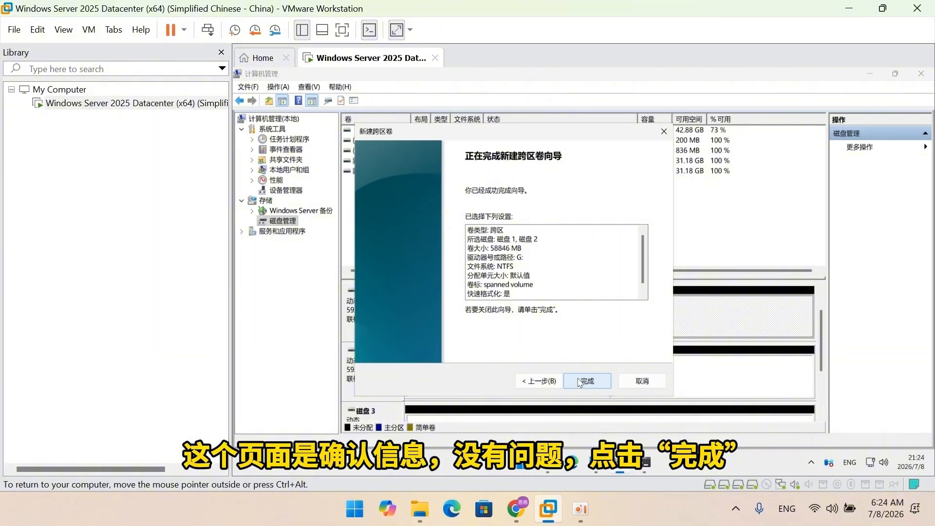
{"action": "left_click", "coordinate": [579, 381]}
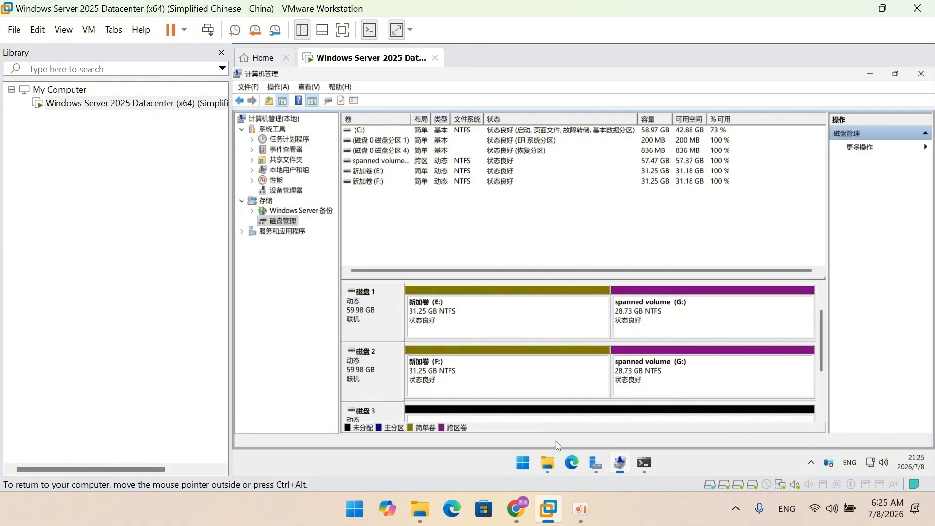
Switch to This PC in File Explorer and open the spanned volume (G:) drive.
{"action": "left_click", "coordinate": [549, 462]}
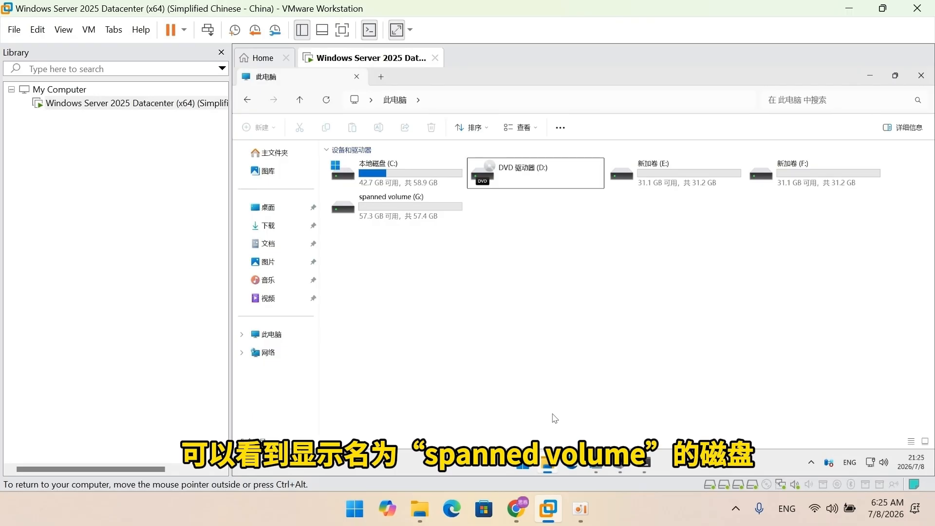
{"action": "double_click", "coordinate": [418, 214]}
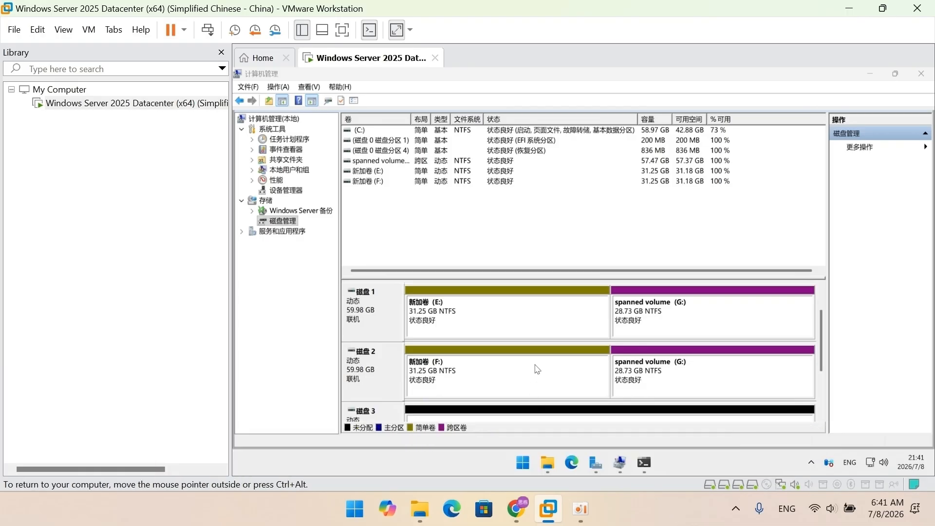
Delete the simple volume E: on Disk 1, the spanned volume G:, and the simple volume F: on Disk 2.
{"action": "right_click", "coordinate": [557, 323]}
{"action": "left_click", "coordinate": [570, 275]}
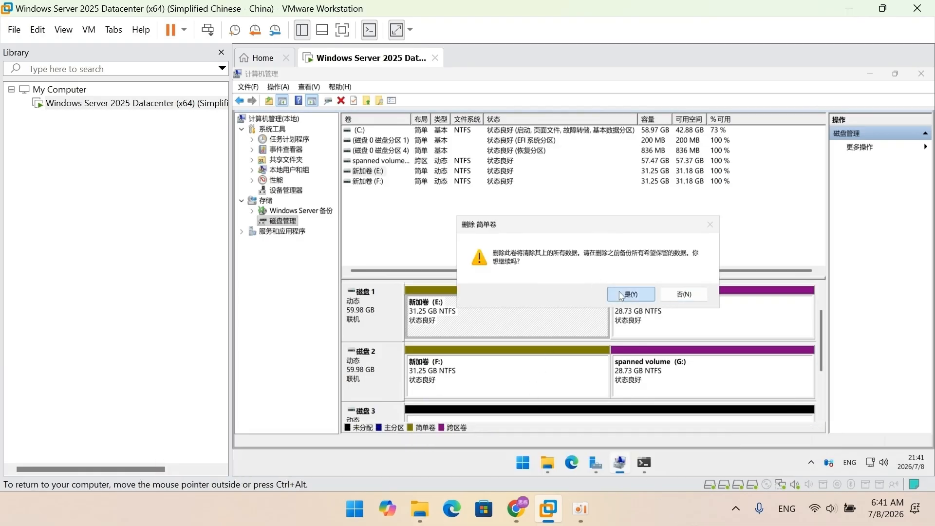
{"action": "left_click", "coordinate": [619, 290]}
{"action": "right_click", "coordinate": [628, 314]}
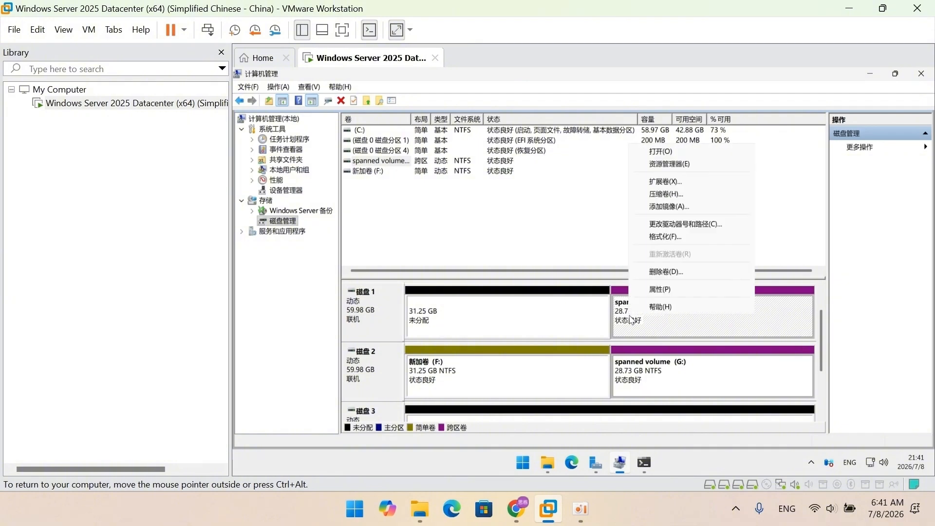
{"action": "left_click", "coordinate": [659, 273]}
{"action": "left_click", "coordinate": [631, 293]}
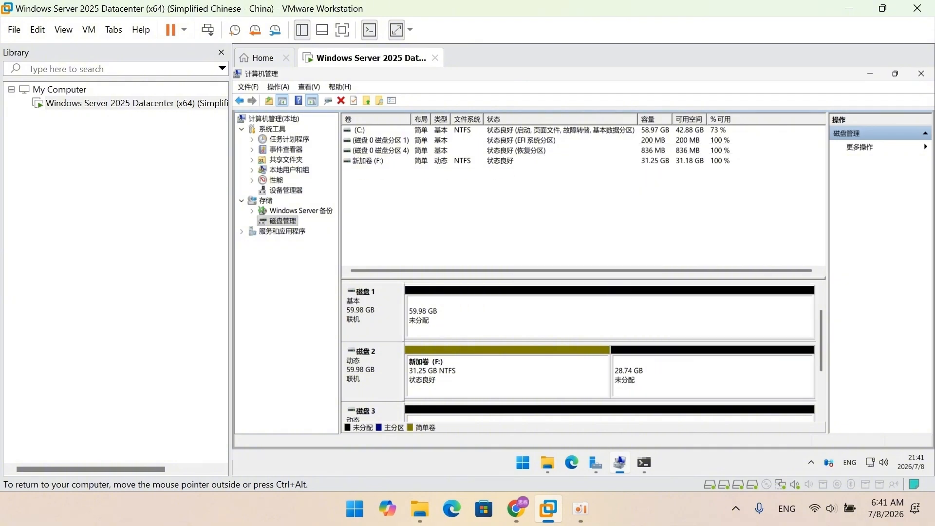
{"action": "right_click", "coordinate": [540, 378]}
{"action": "left_click", "coordinate": [565, 330]}
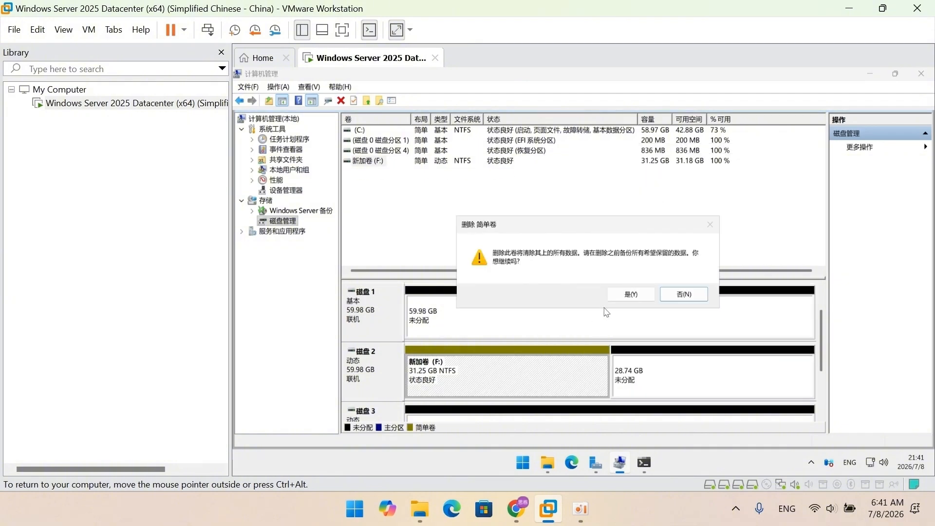
{"action": "left_click", "coordinate": [618, 296]}
Convert the emptied Disk 1 and Disk 2 to dynamic disks together, leaving Disk 0 out.
{"action": "right_click", "coordinate": [386, 319]}
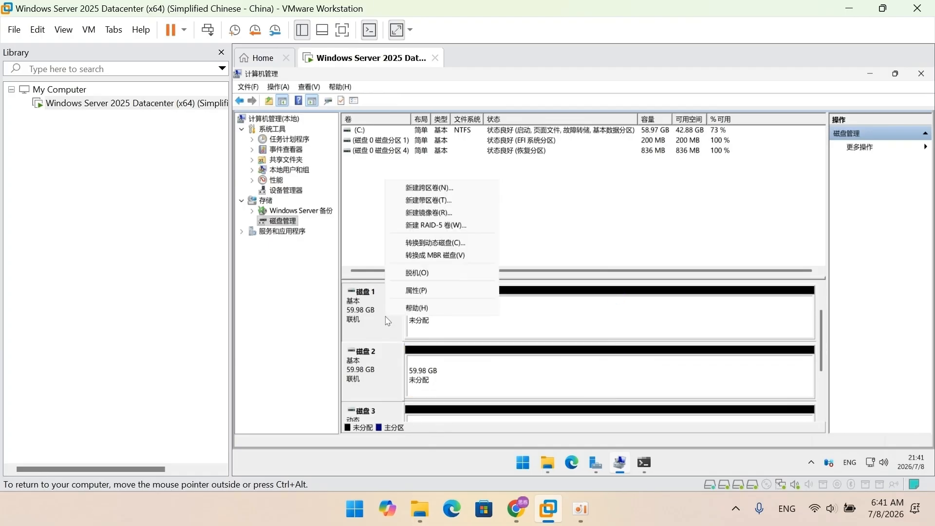
{"action": "left_click", "coordinate": [435, 243]}
{"action": "left_click", "coordinate": [494, 252]}
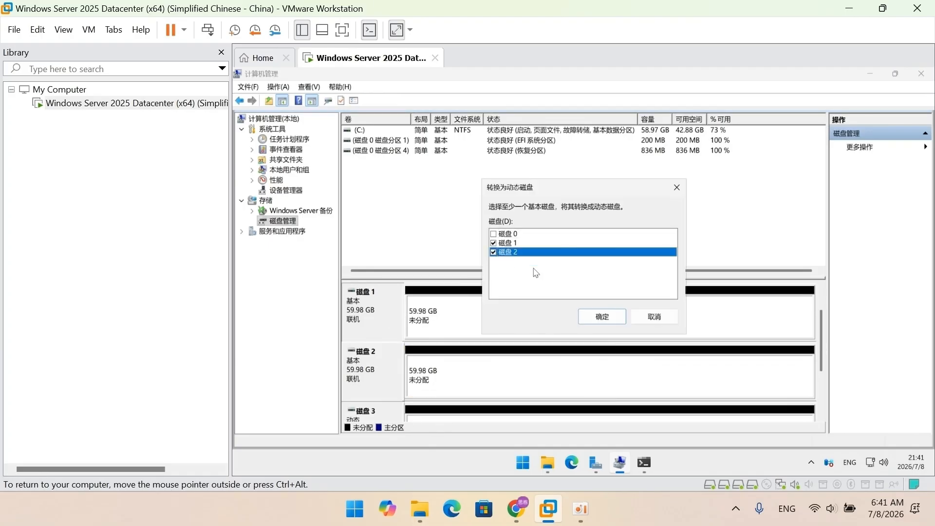
{"action": "left_click", "coordinate": [602, 317]}
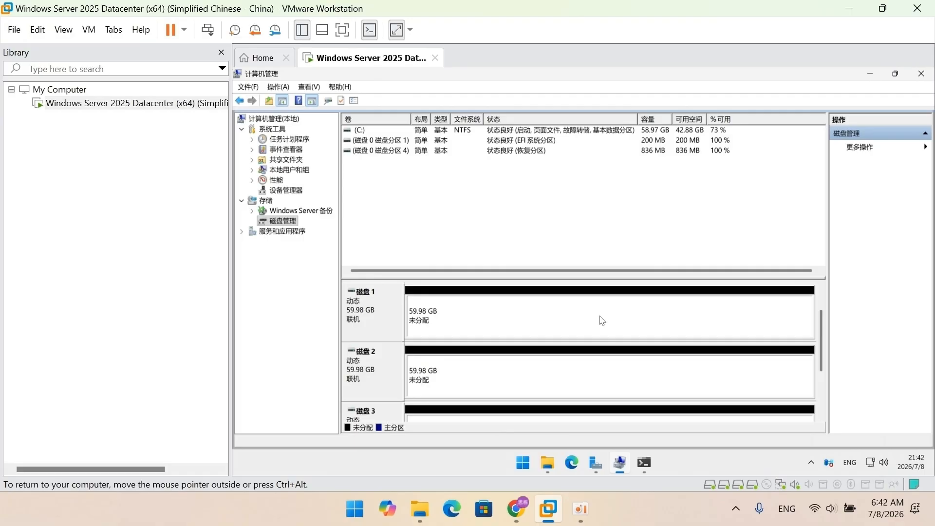
Start a striped volume on Disk 1's unallocated space, add Disk 2 with 61422 MB per disk, and assign drive letter E.
{"action": "right_click", "coordinate": [560, 323]}
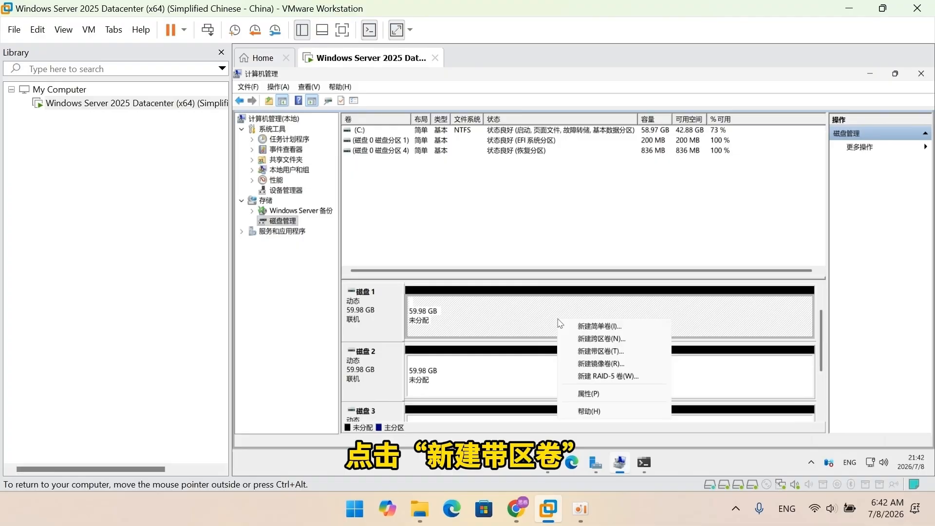
{"action": "left_click", "coordinate": [583, 352]}
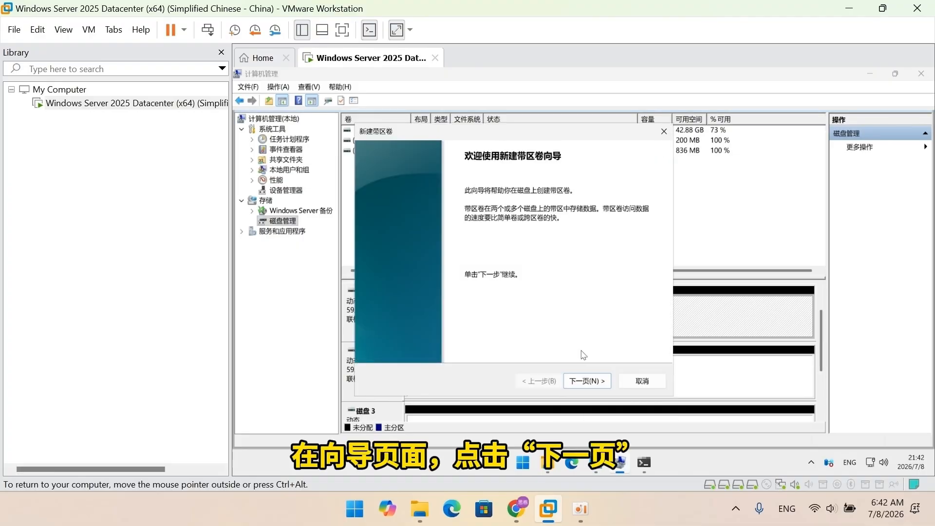
{"action": "left_click", "coordinate": [586, 383]}
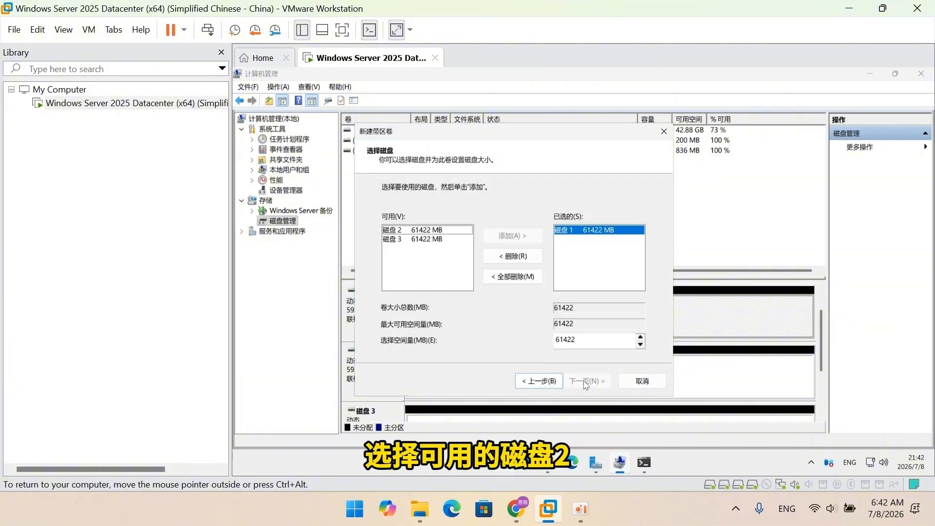
{"action": "left_click", "coordinate": [443, 230]}
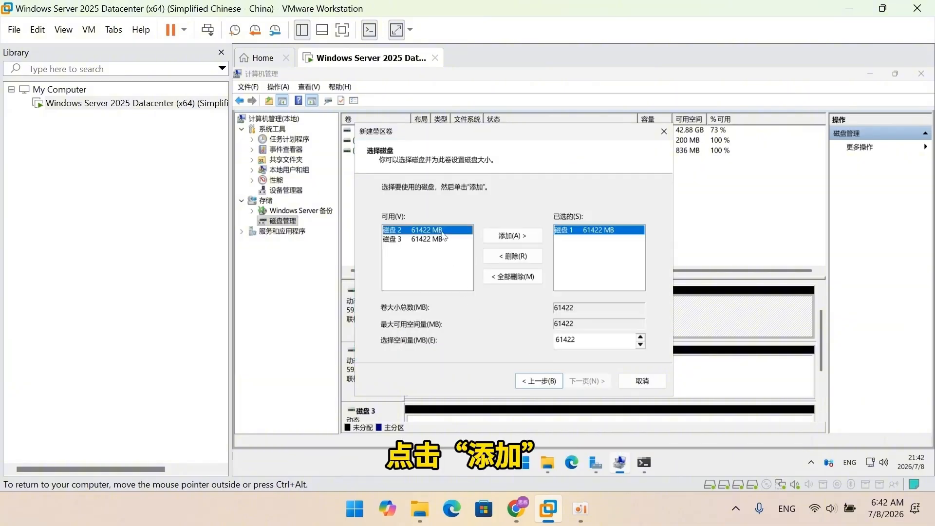
{"action": "left_click", "coordinate": [511, 236]}
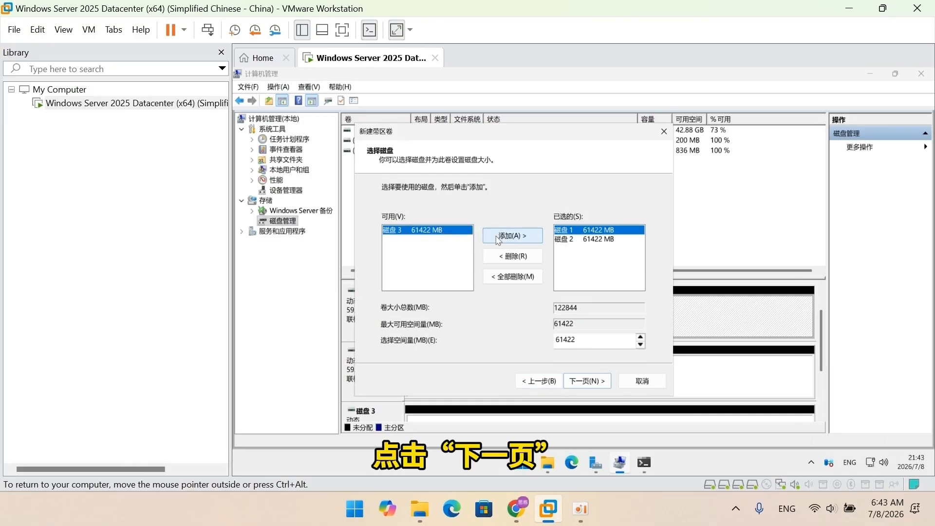
{"action": "left_click", "coordinate": [585, 382]}
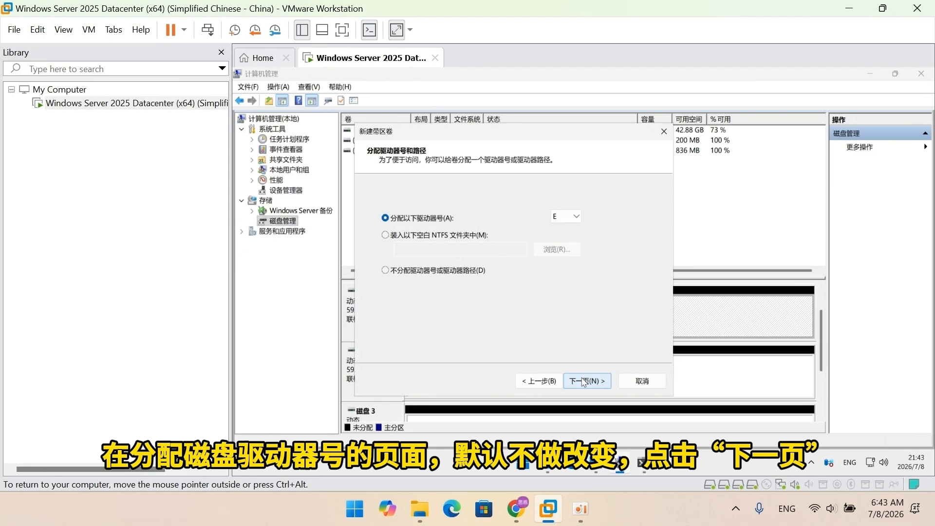
{"action": "left_click", "coordinate": [585, 382]}
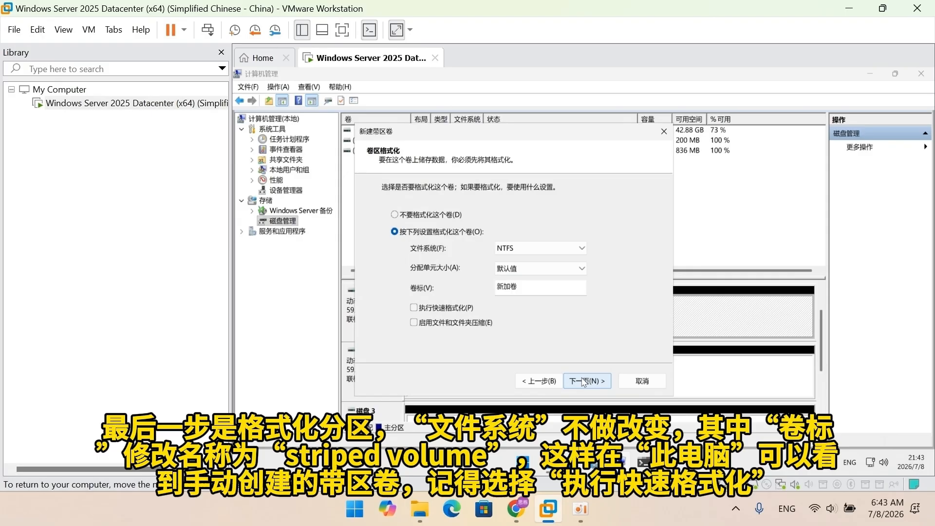
Label the new striped volume "striped volume", enable quick format with NTFS, and finish creating it.
{"action": "left_click", "coordinate": [572, 289]}
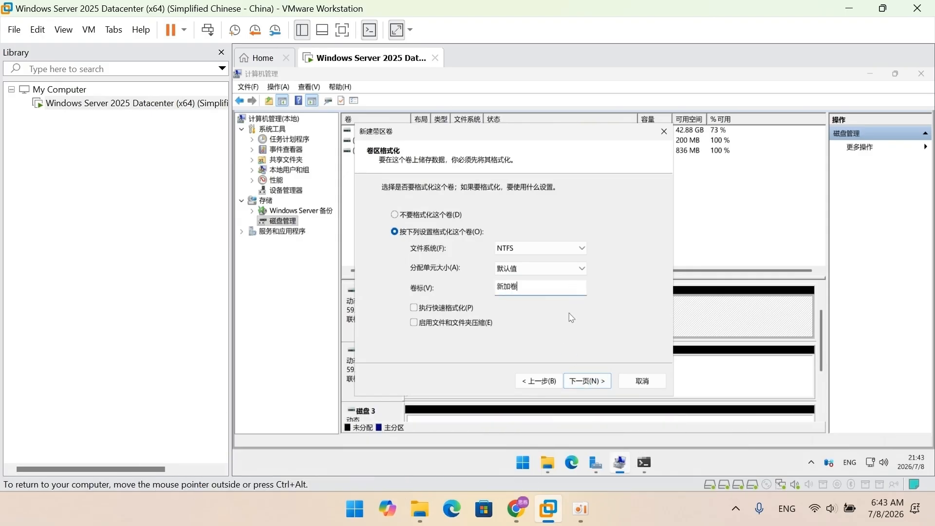
{"action": "key", "text": "BackSpace"}
{"action": "key", "text": "BackSpace"}
{"action": "key", "text": "BackSpace"}
{"action": "type", "text": "striped volume"}
{"action": "left_click", "coordinate": [433, 309]}
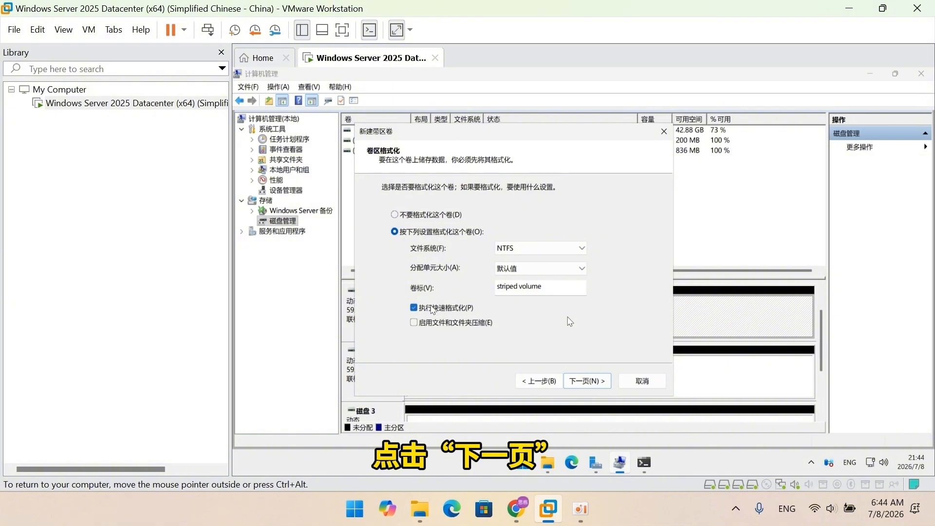
{"action": "left_click", "coordinate": [589, 384]}
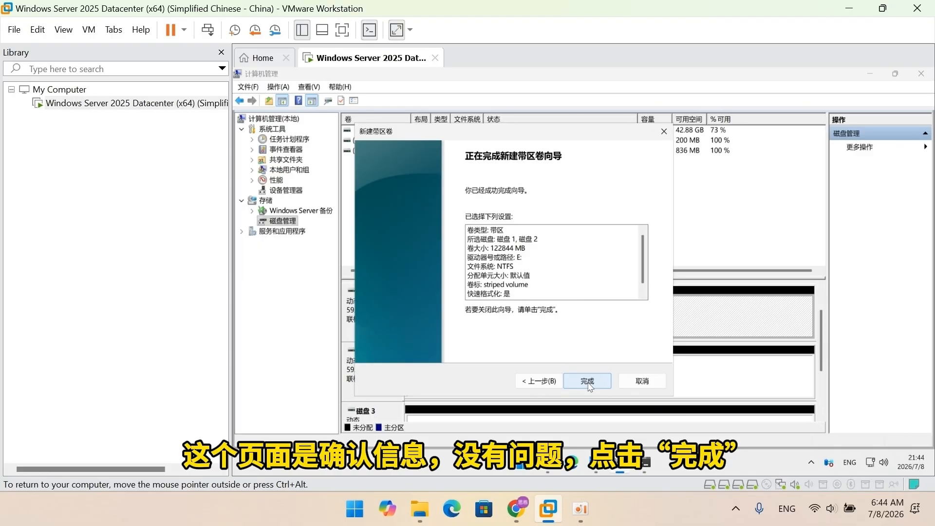
{"action": "left_click", "coordinate": [589, 381]}
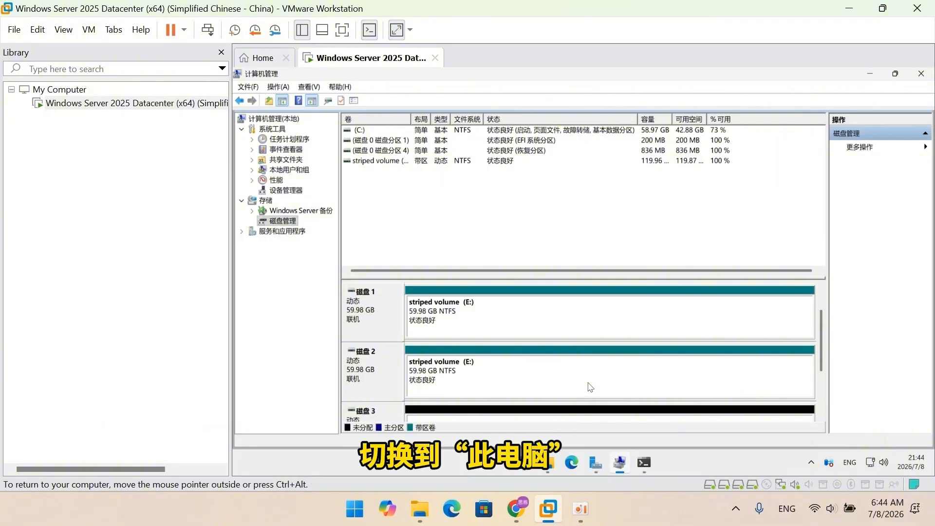
Switch to This PC in File Explorer and open the striped volume (E:) drive.
{"action": "mouse_move", "coordinate": [549, 461]}
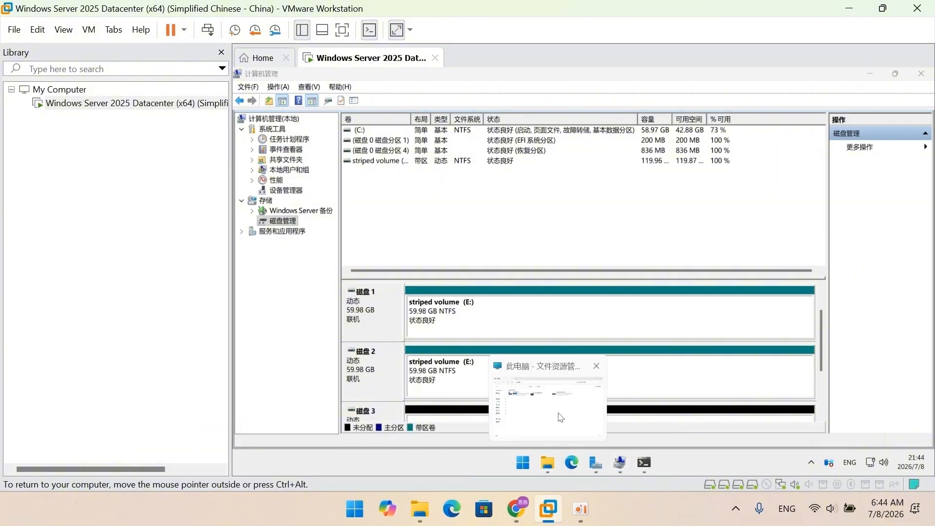
{"action": "left_click", "coordinate": [559, 414]}
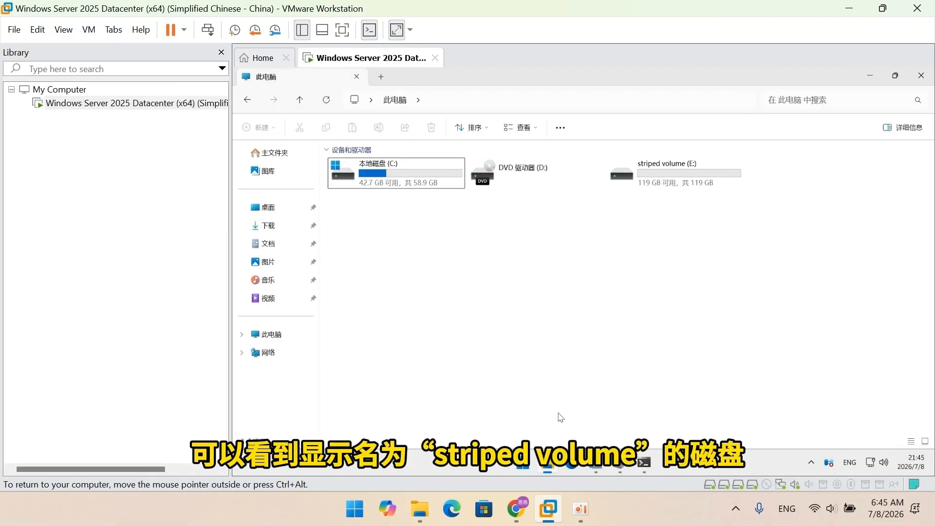
{"action": "double_click", "coordinate": [627, 175]}
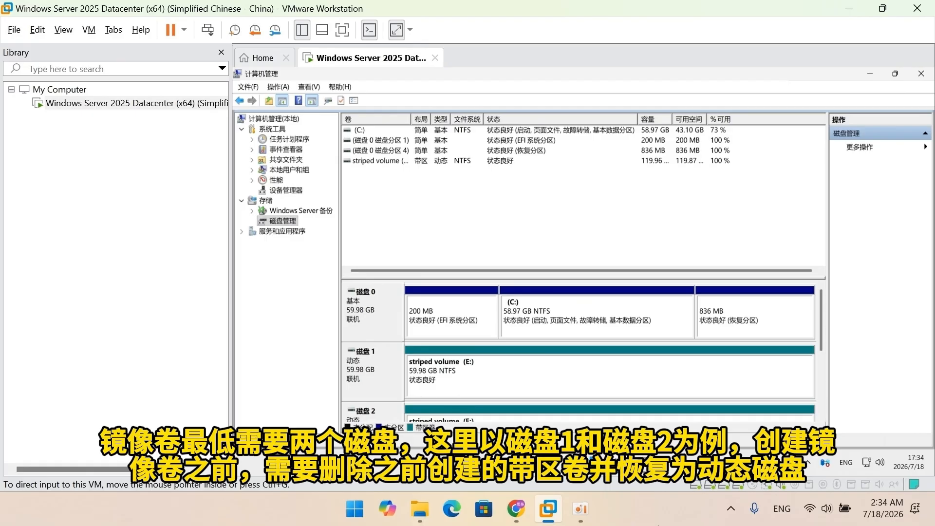
Delete the striped volume on Disk 1 and convert the emptied Disk 1 and Disk 2 back to dynamic disks.
{"action": "right_click", "coordinate": [651, 377]}
{"action": "left_click", "coordinate": [674, 334]}
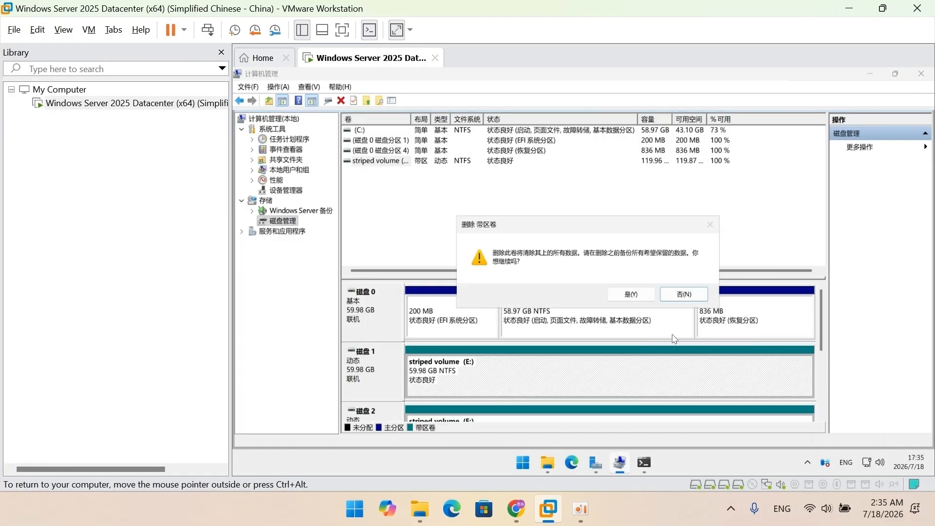
{"action": "left_click", "coordinate": [632, 294]}
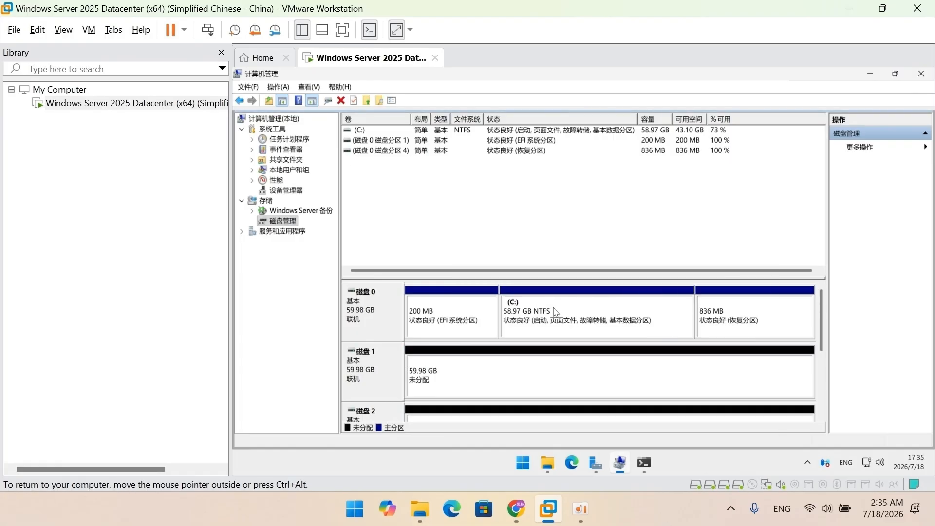
{"action": "right_click", "coordinate": [370, 373]}
{"action": "left_click", "coordinate": [411, 297]}
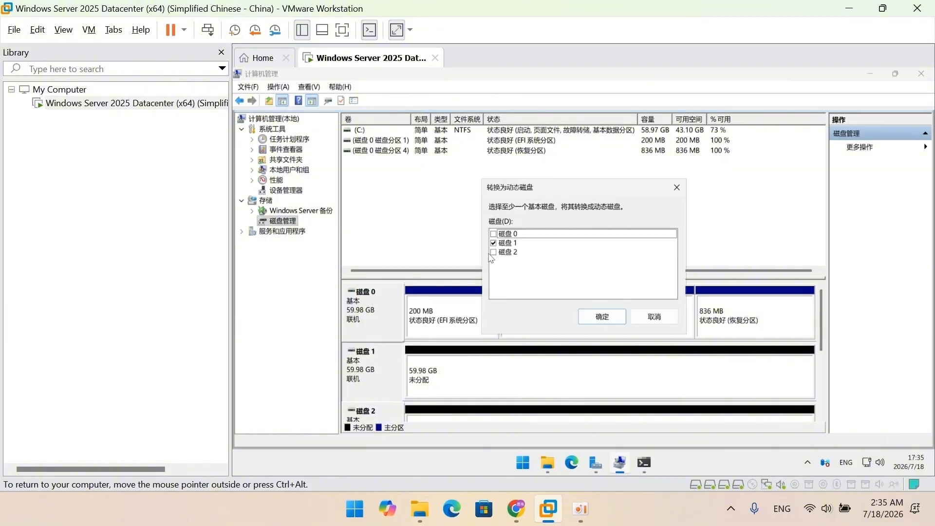
{"action": "left_click", "coordinate": [493, 252]}
{"action": "left_click", "coordinate": [602, 316]}
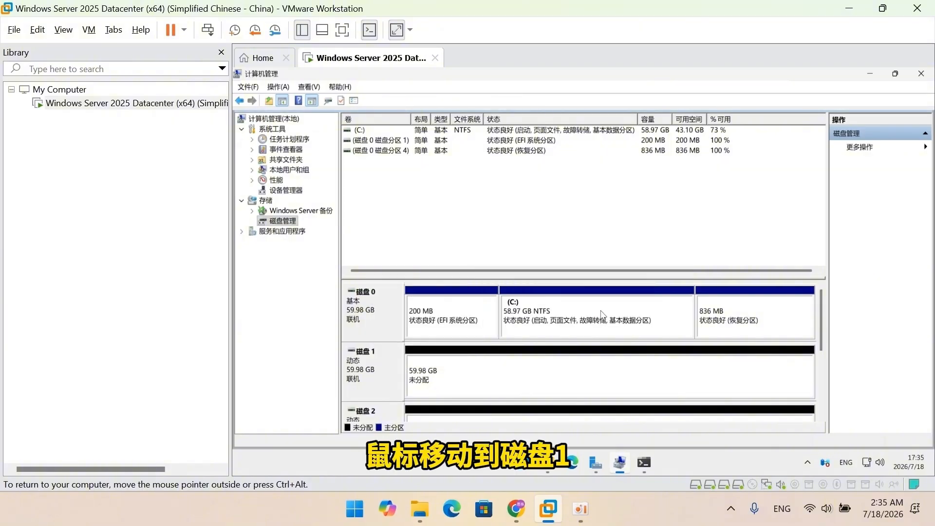
Start a mirrored volume on Disk 1's unallocated space, add Disk 2 with 61422 MB per disk, and assign drive letter E.
{"action": "right_click", "coordinate": [587, 368]}
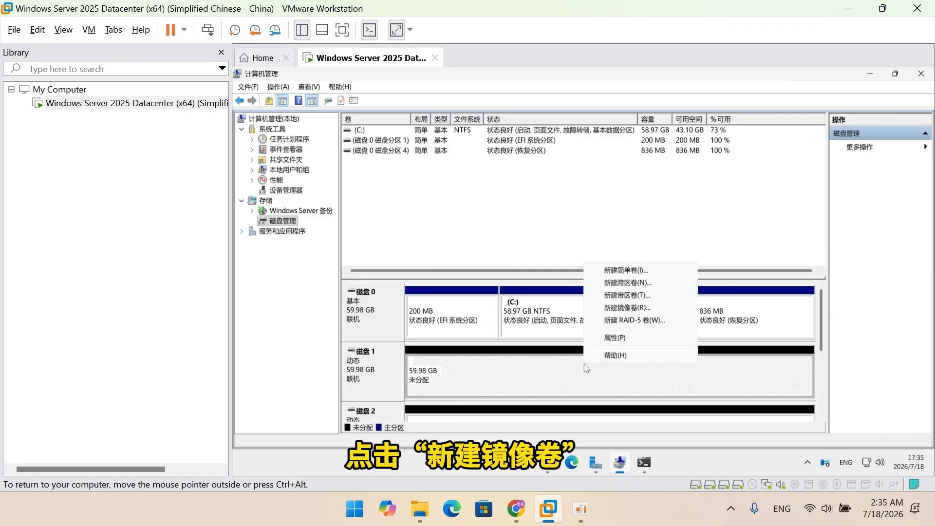
{"action": "left_click", "coordinate": [617, 307]}
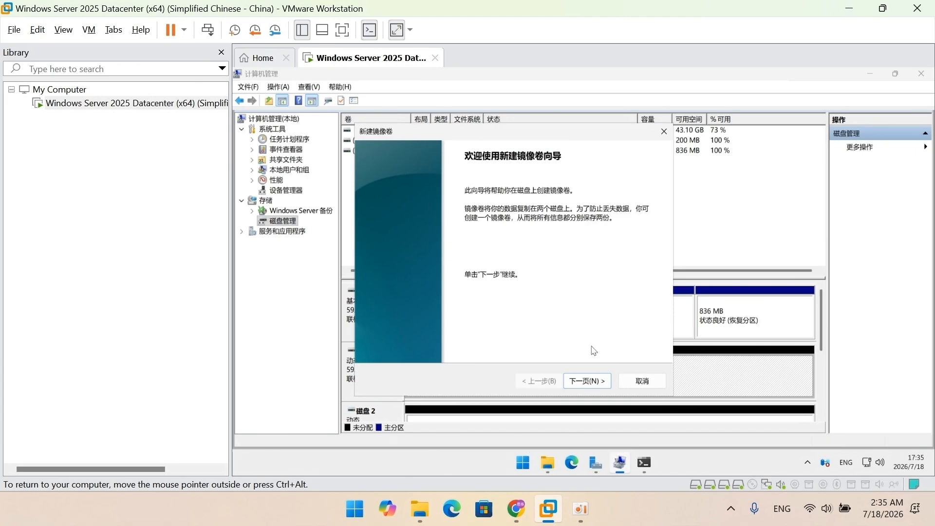
{"action": "left_click", "coordinate": [587, 381]}
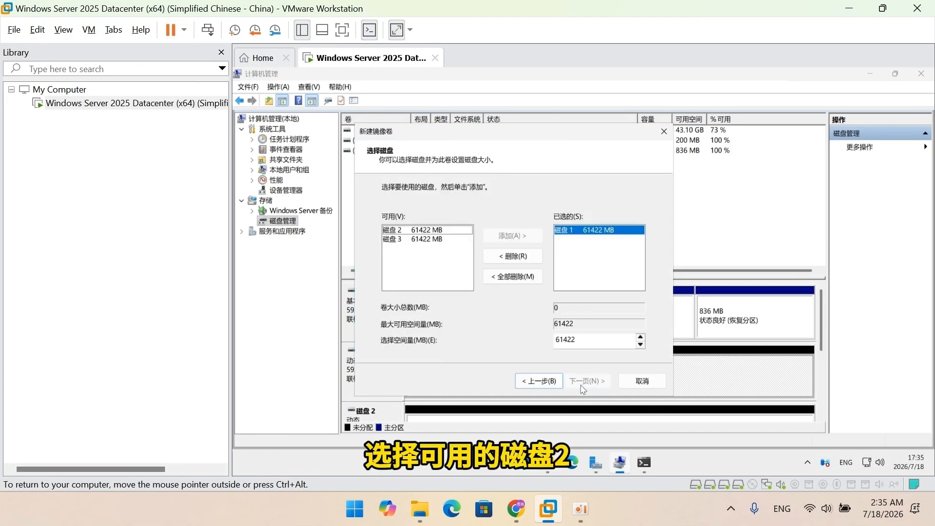
{"action": "left_click", "coordinate": [456, 232]}
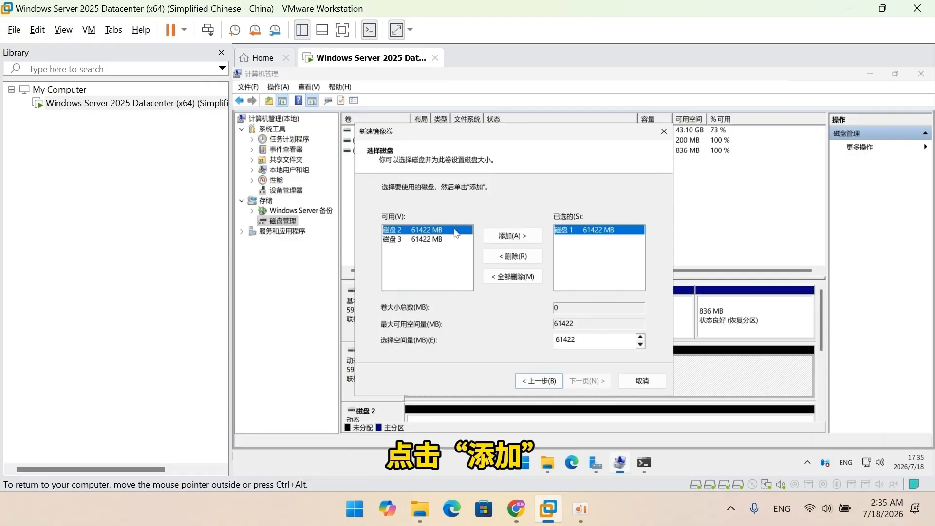
{"action": "left_click", "coordinate": [499, 237]}
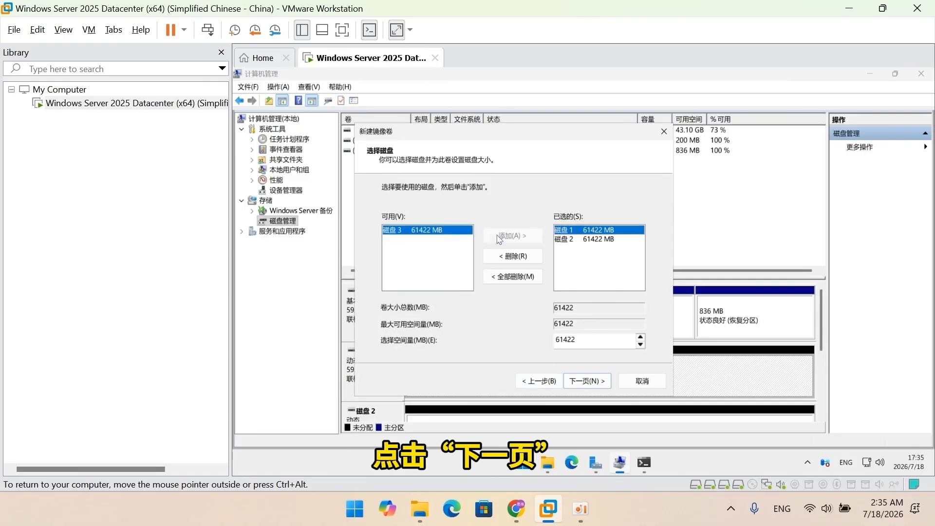
{"action": "left_click", "coordinate": [589, 381]}
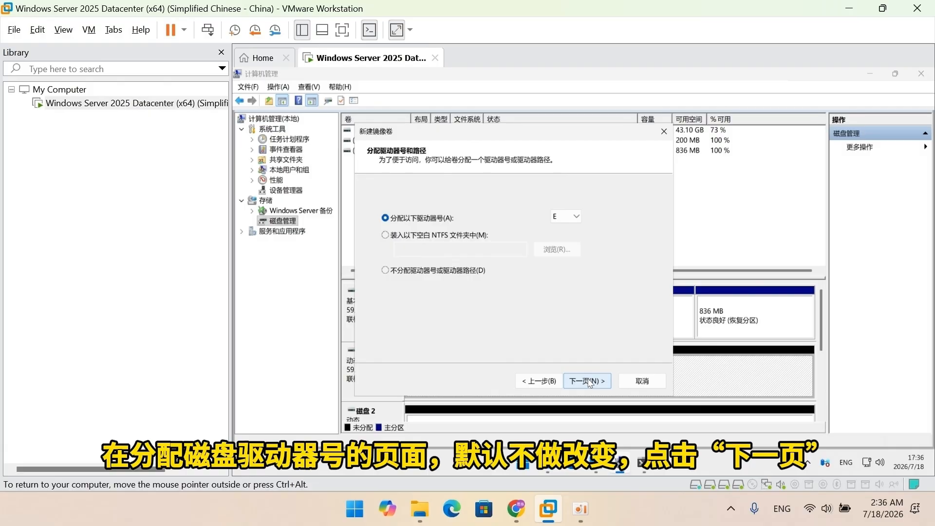
{"action": "left_click", "coordinate": [588, 382]}
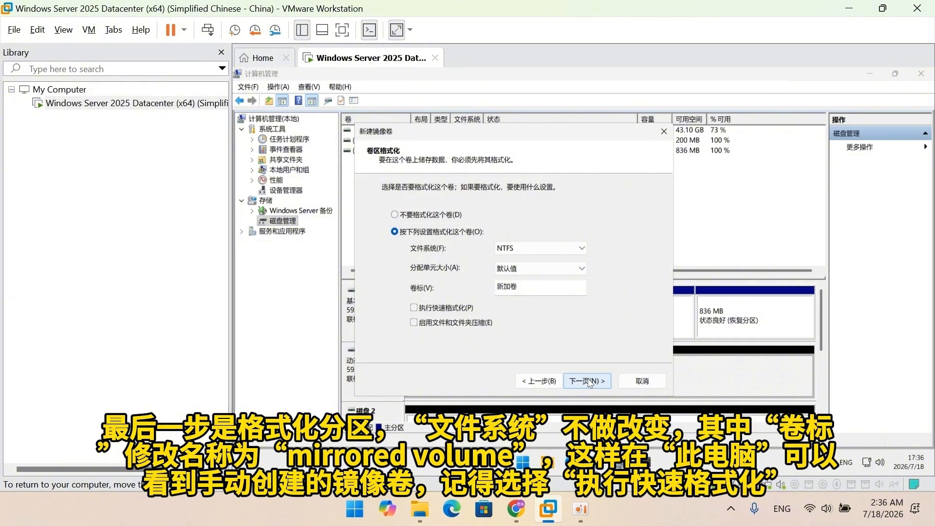
Label the new mirrored volume "mirrored volume", enable quick format with NTFS, and finish creating it.
{"action": "left_click", "coordinate": [557, 291]}
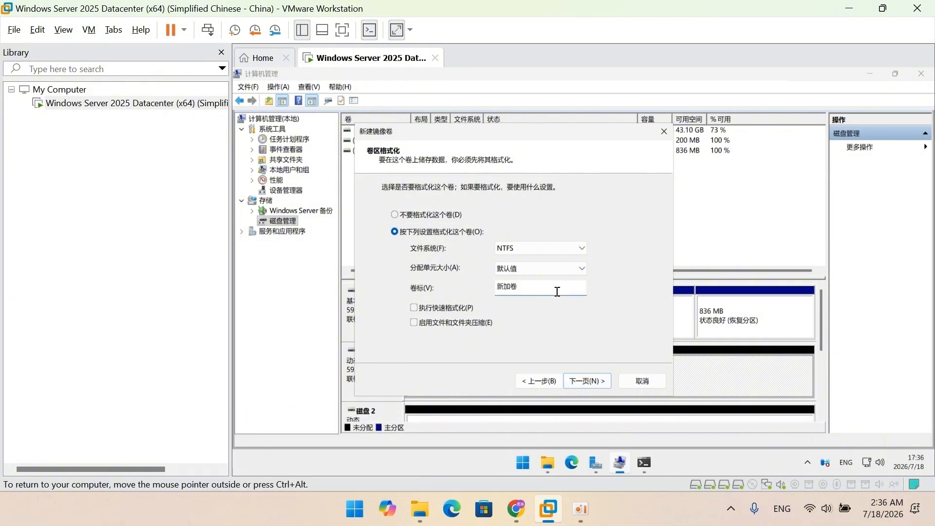
{"action": "key", "text": "BackSpace"}
{"action": "key", "text": "BackSpace"}
{"action": "key", "text": "BackSpace"}
{"action": "type", "text": "mirrored volume"}
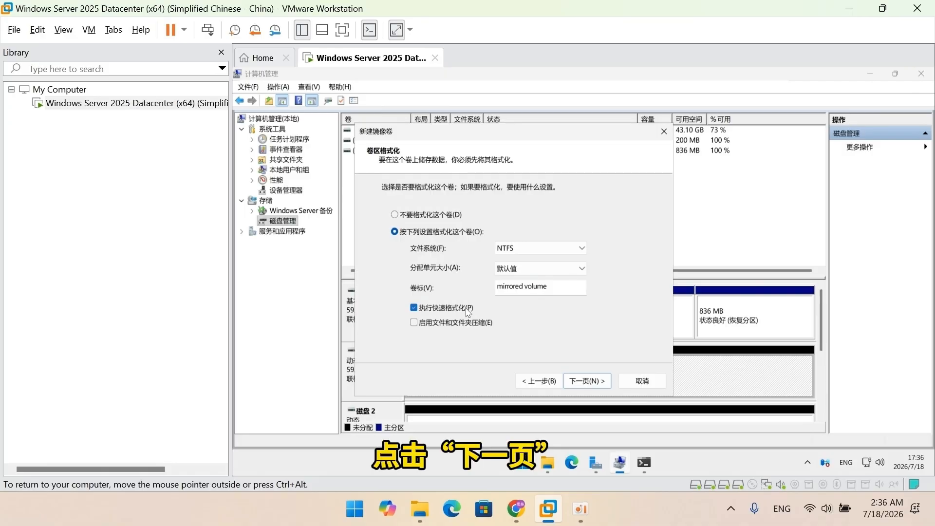
{"action": "left_click", "coordinate": [580, 382]}
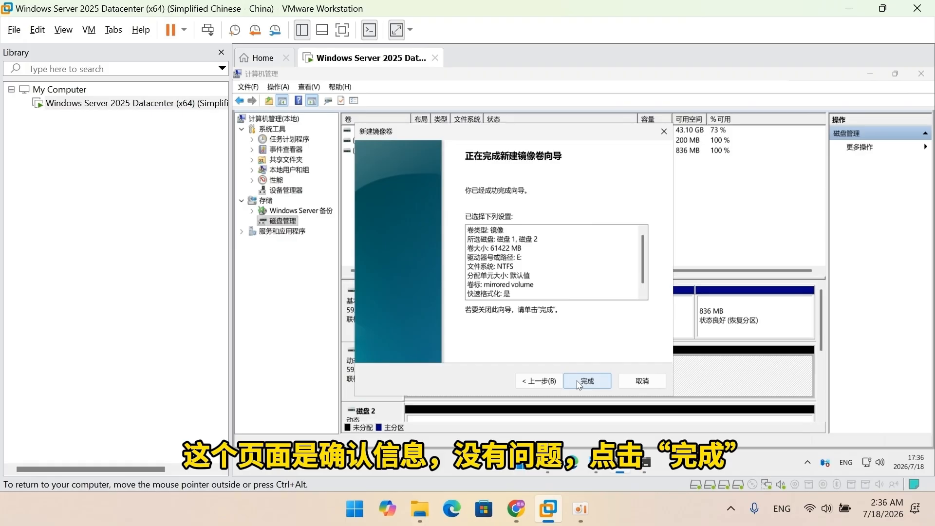
{"action": "left_click", "coordinate": [580, 383]}
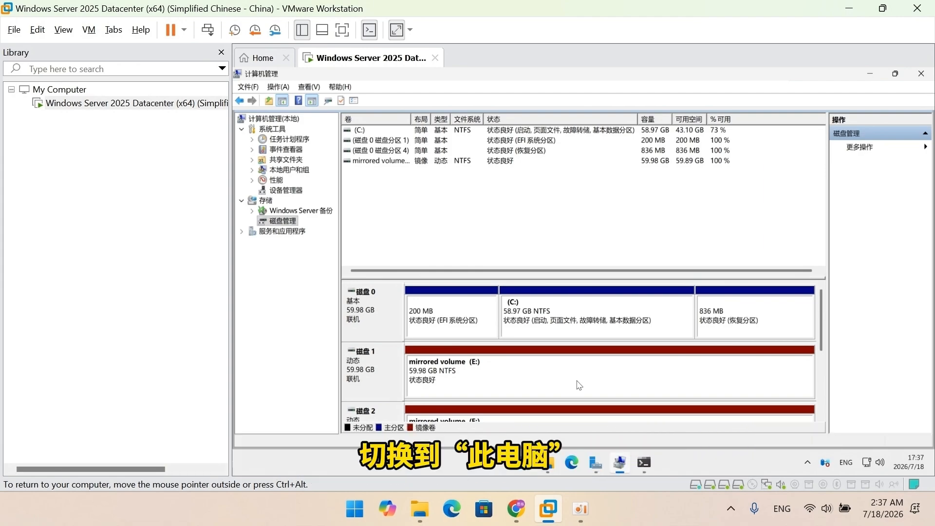
Switch to This PC in File Explorer and select the mirrored volume (E:) drive.
{"action": "mouse_move", "coordinate": [549, 466]}
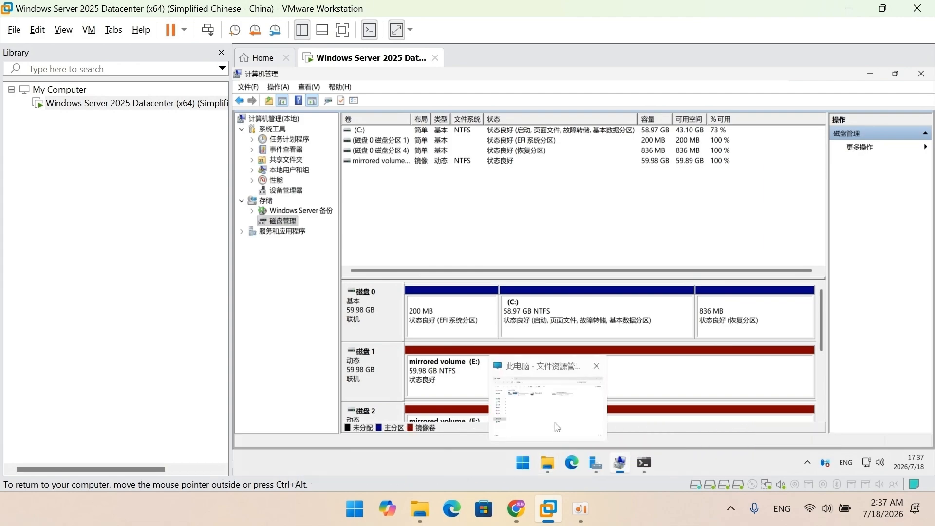
{"action": "left_click", "coordinate": [555, 426]}
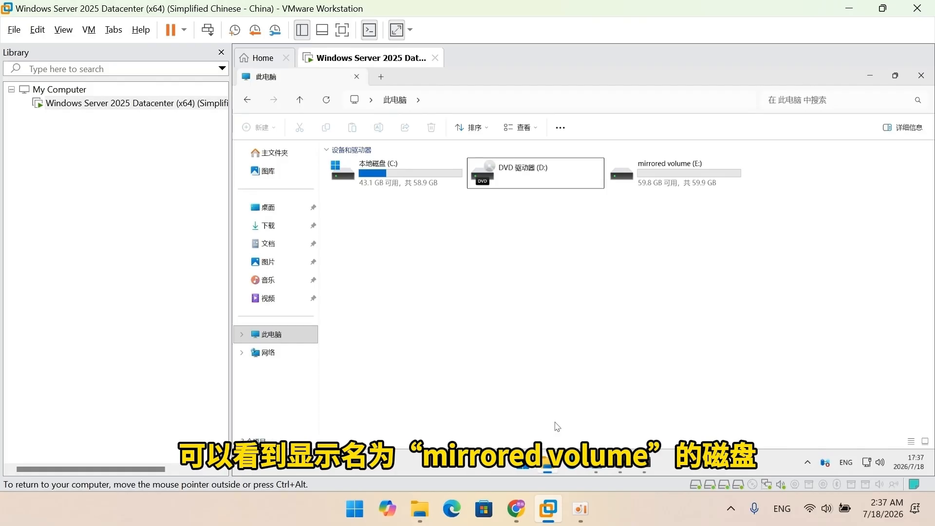
{"action": "left_click", "coordinate": [655, 188]}
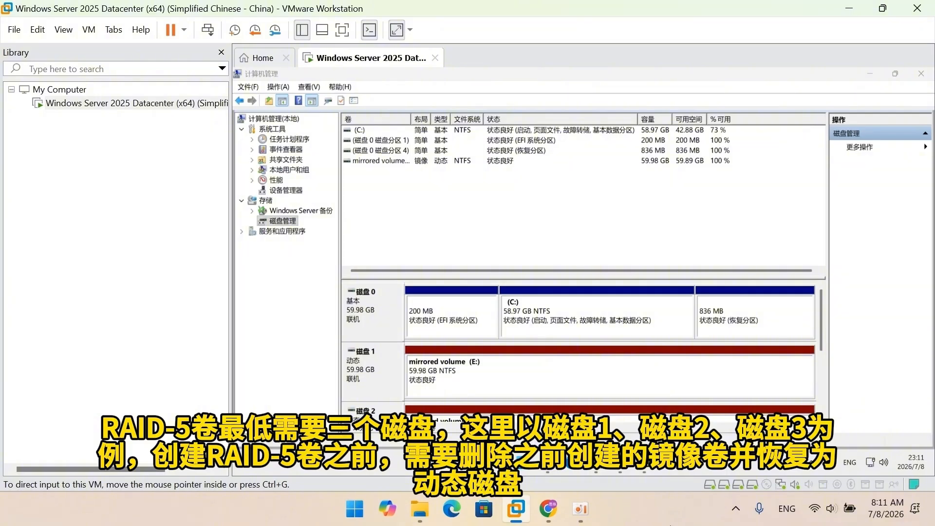
Delete the mirrored volume on Disk 1 and convert Disk 1 and Disk 2 to dynamic disks again, leaving Disk 0 out.
{"action": "right_click", "coordinate": [618, 373]}
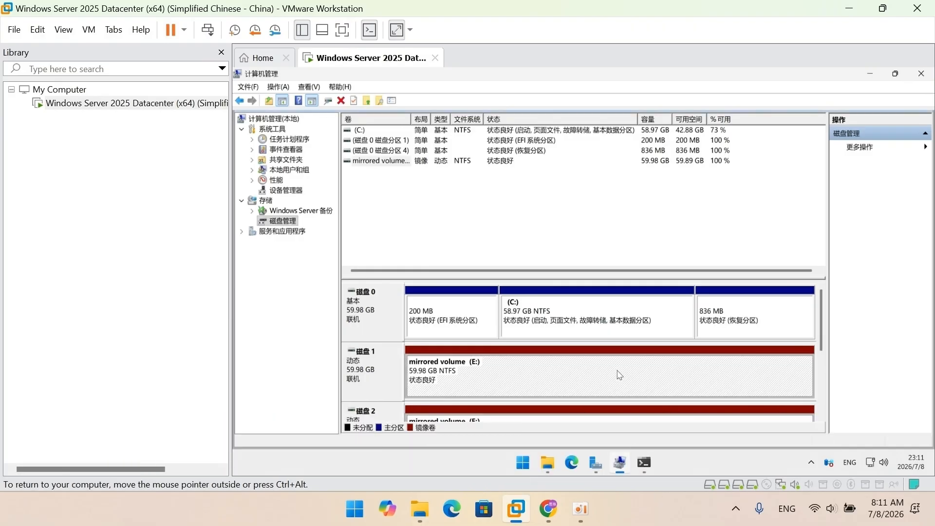
{"action": "left_click", "coordinate": [640, 327]}
{"action": "left_click", "coordinate": [625, 295]}
{"action": "right_click", "coordinate": [393, 368]}
{"action": "left_click", "coordinate": [422, 294]}
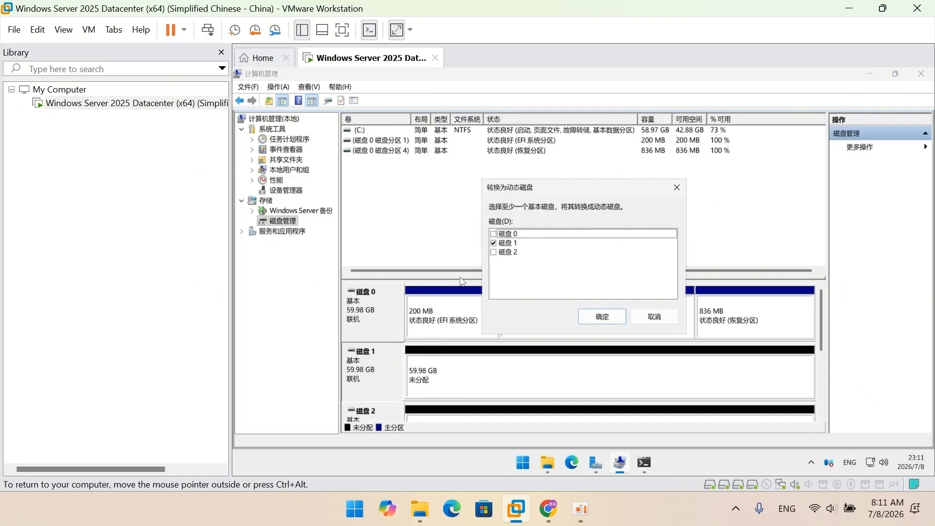
{"action": "left_click", "coordinate": [495, 253]}
{"action": "left_click", "coordinate": [595, 317]}
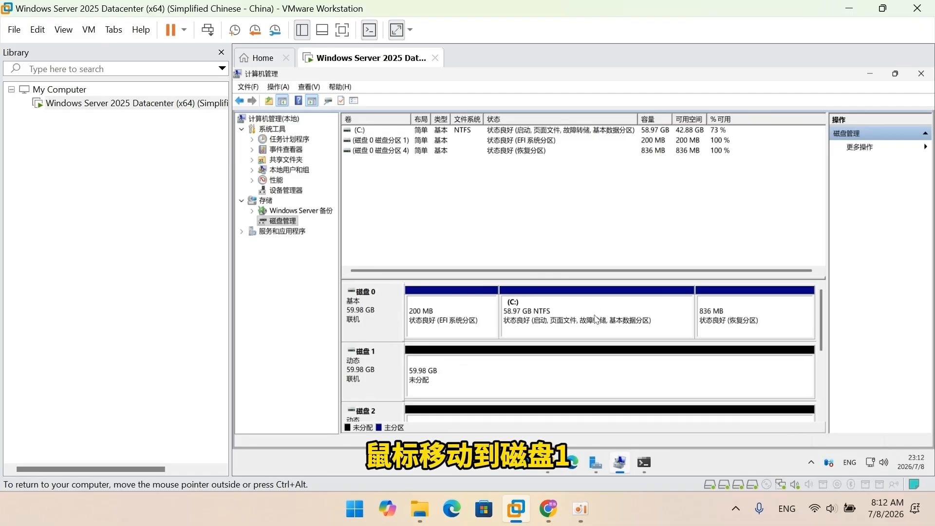
Start a RAID-5 volume on Disk 1's unallocated space, add Disk 2 and Disk 3 with 61422 MB per disk, and assign drive letter E.
{"action": "right_click", "coordinate": [590, 368]}
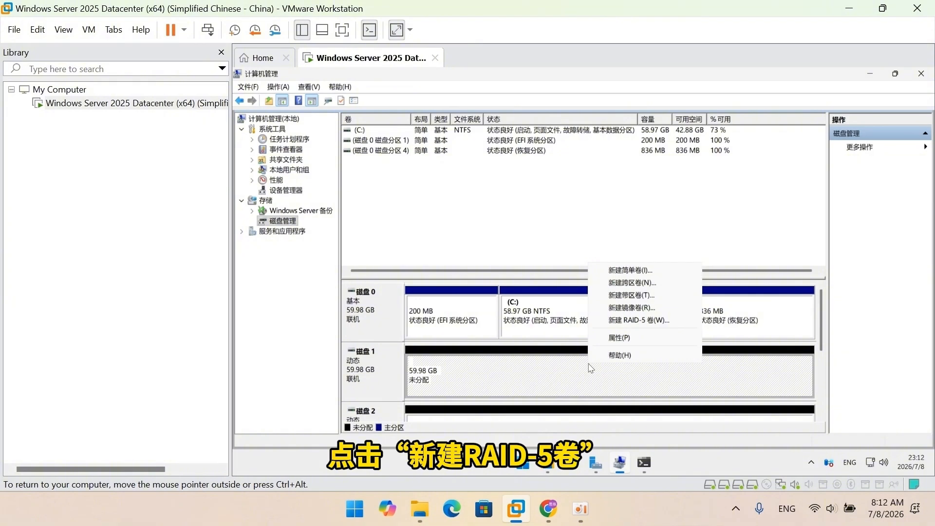
{"action": "left_click", "coordinate": [625, 321]}
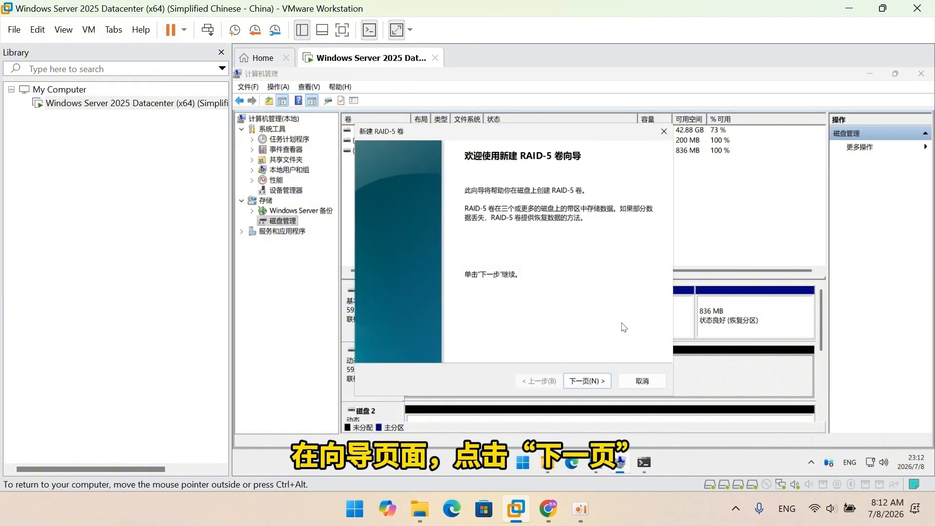
{"action": "left_click", "coordinate": [588, 382]}
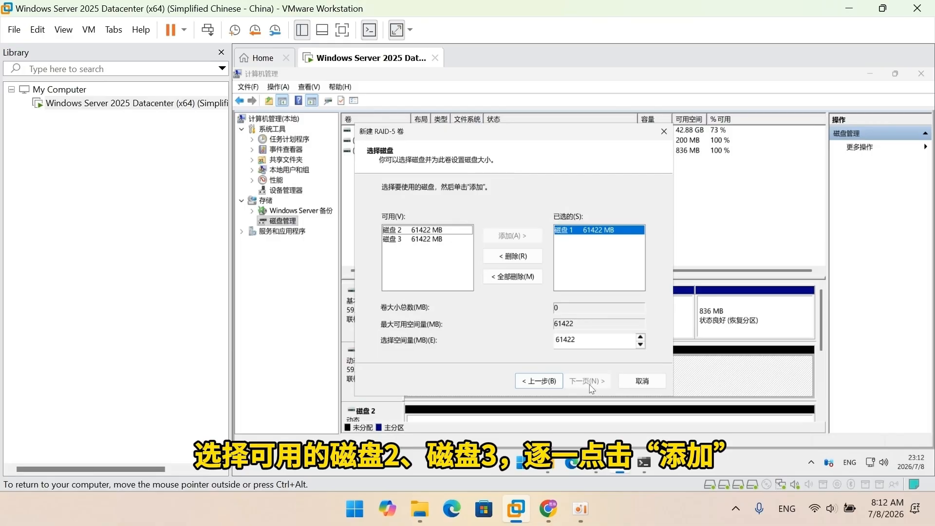
{"action": "left_click", "coordinate": [439, 231]}
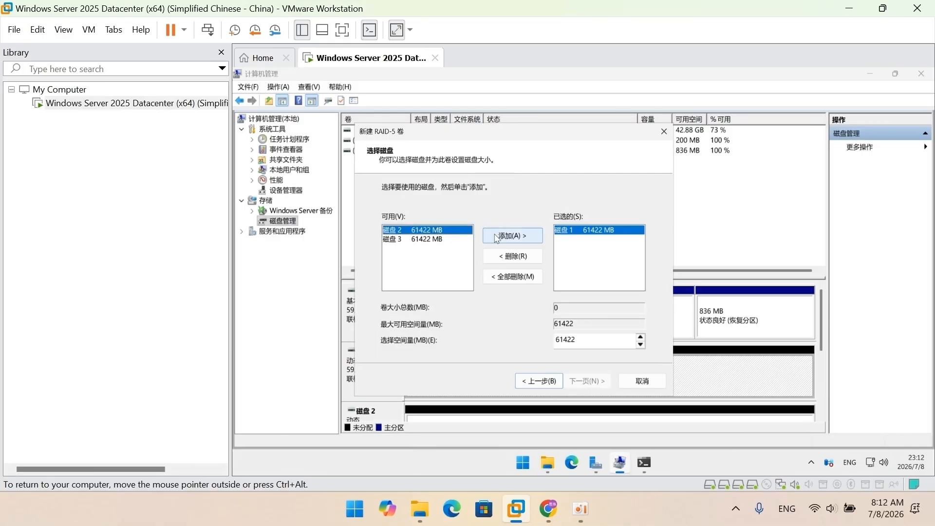
{"action": "left_click", "coordinate": [495, 238]}
{"action": "left_click", "coordinate": [500, 238]}
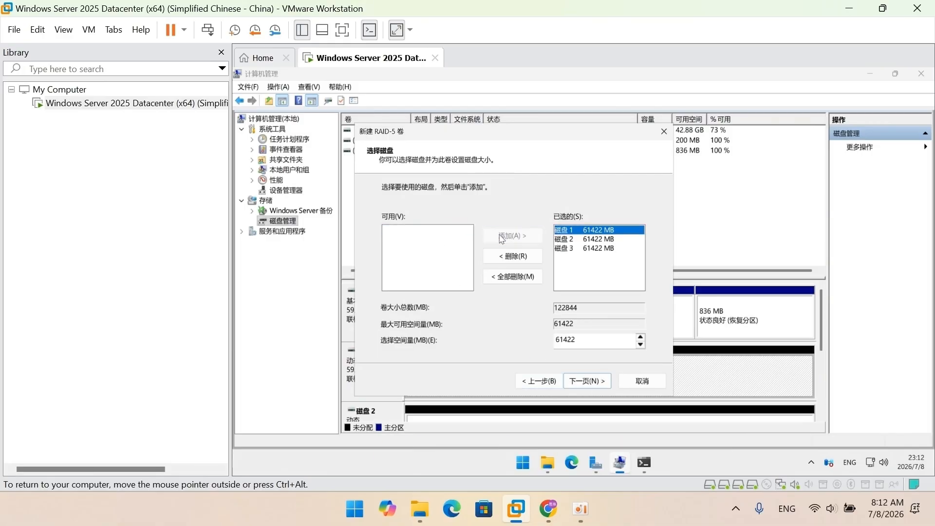
{"action": "left_click", "coordinate": [588, 381]}
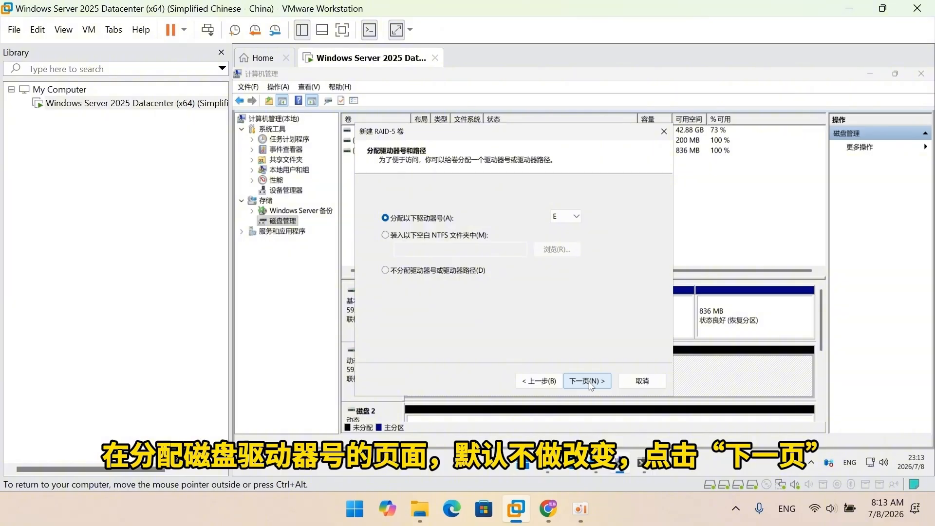
{"action": "left_click", "coordinate": [589, 382]}
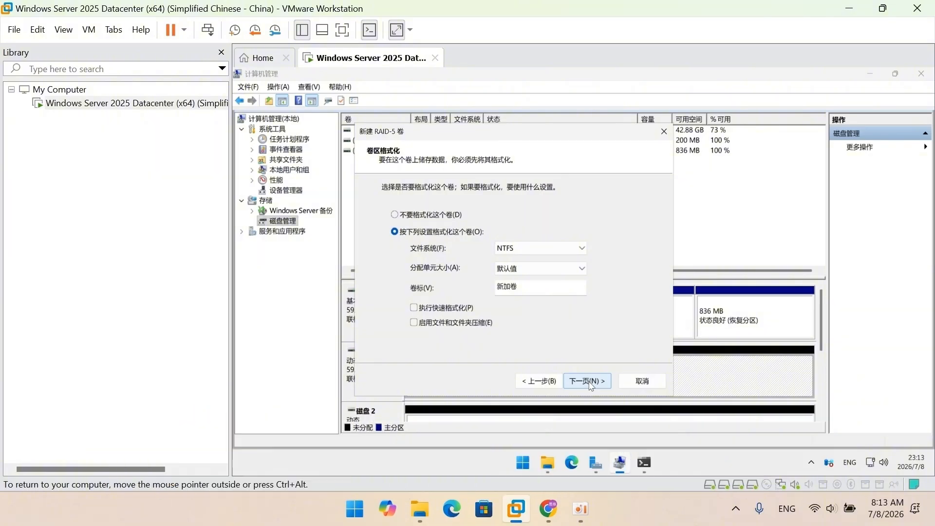
Label the new RAID-5 volume "raid-5 volume", enable quick format with NTFS, and finish creating it.
{"action": "left_click", "coordinate": [573, 288]}
{"action": "key", "text": "BackSpace"}
{"action": "key", "text": "BackSpace"}
{"action": "key", "text": "BackSpace"}
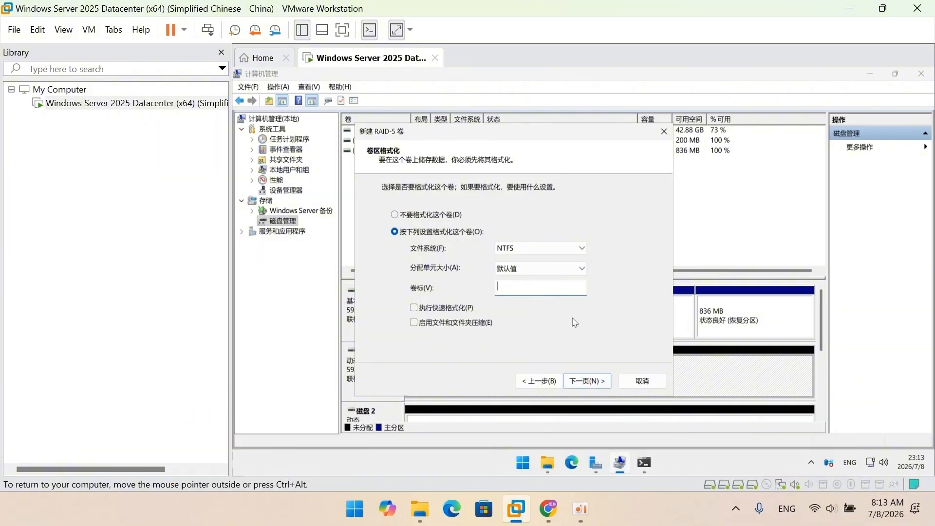
{"action": "type", "text": "raid-5 volume"}
{"action": "left_click", "coordinate": [466, 309]}
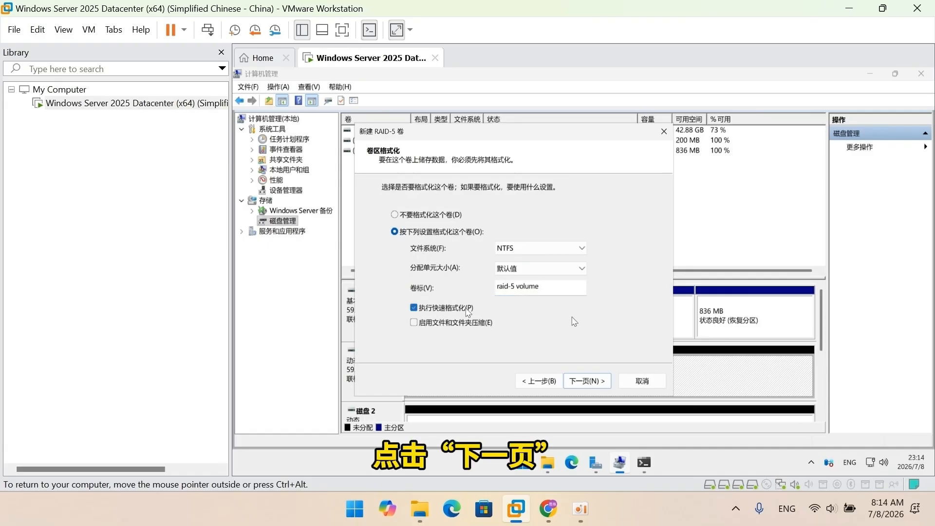
{"action": "left_click", "coordinate": [586, 382]}
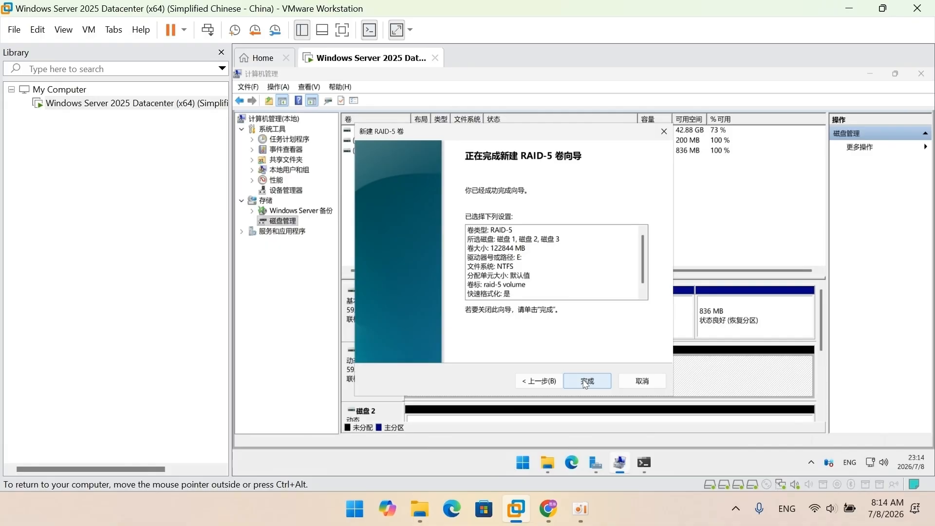
{"action": "left_click", "coordinate": [586, 384]}
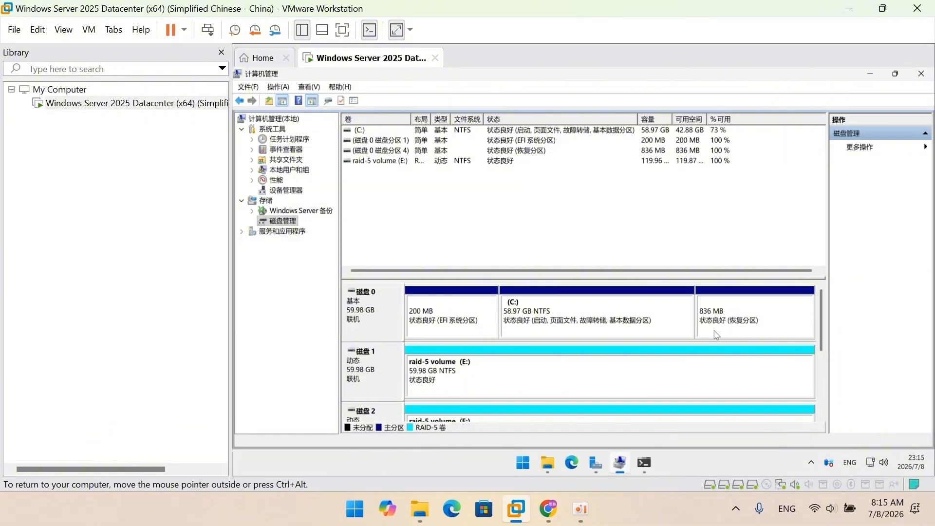
Switch to This PC in File Explorer and open the raid-5 volume (E:) drive.
{"action": "left_click", "coordinate": [548, 462]}
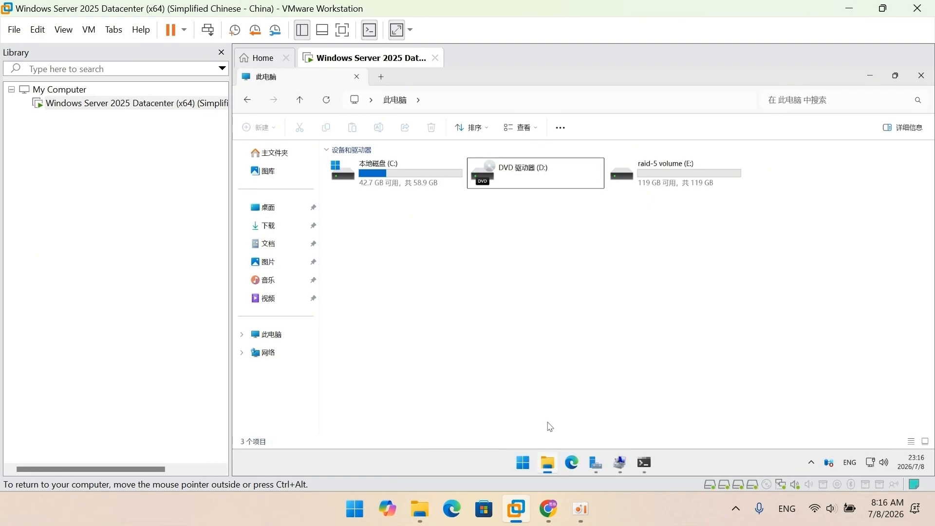
{"action": "double_click", "coordinate": [634, 175]}
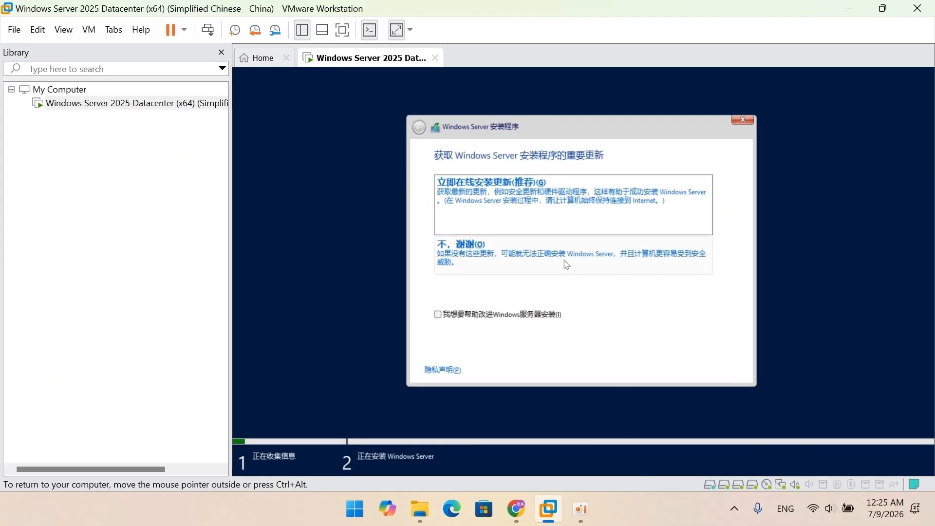
In Windows Server Setup, decline the online updates, continue without a product key, and choose Windows Server 2025 Datacenter (桌面体验).
{"action": "left_click", "coordinate": [566, 264]}
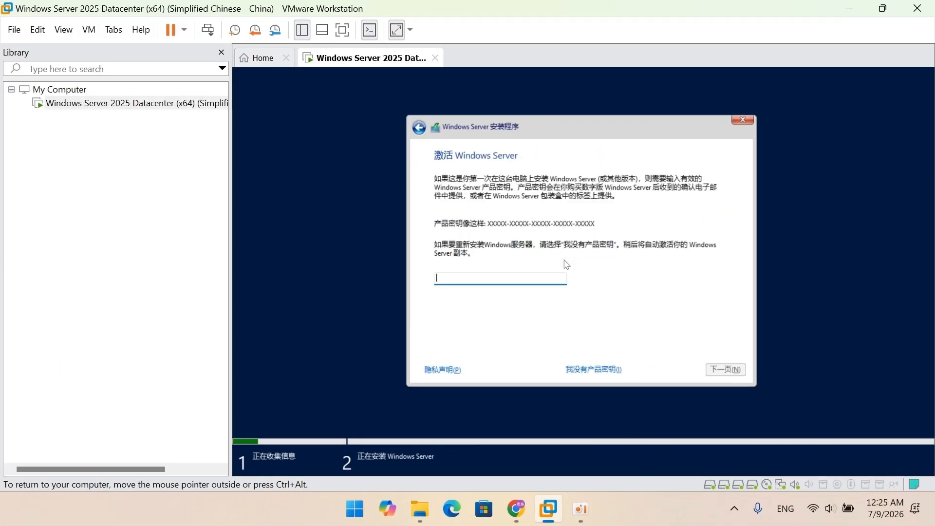
{"action": "left_click", "coordinate": [580, 369]}
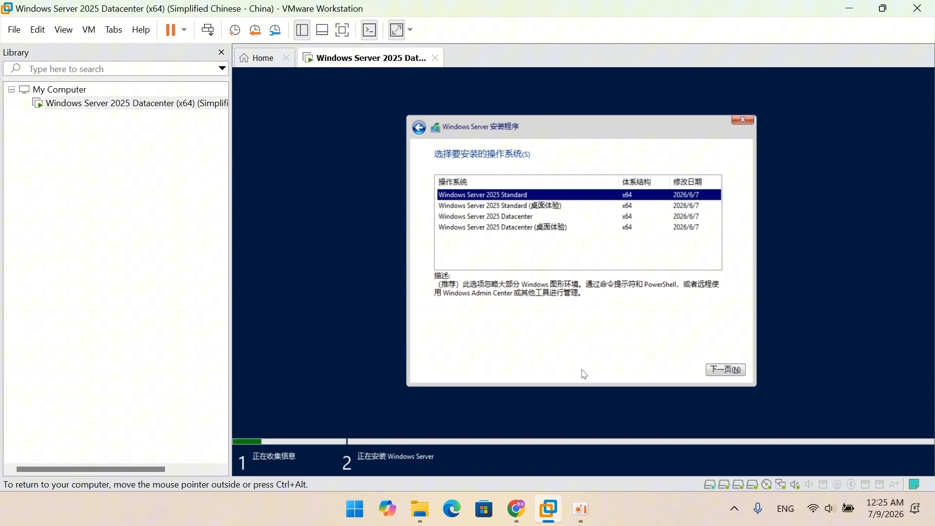
{"action": "left_click", "coordinate": [550, 227]}
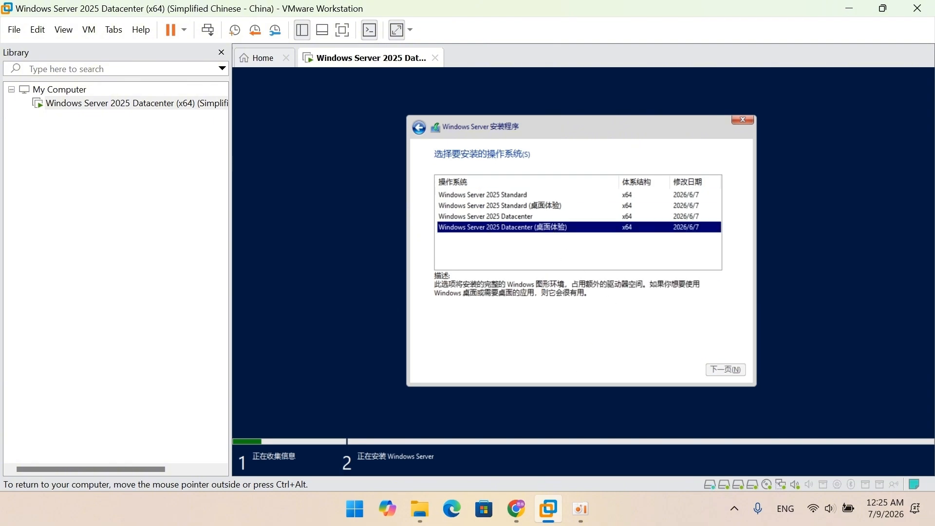
{"action": "left_click", "coordinate": [716, 368]}
{"action": "left_click", "coordinate": [690, 358]}
{"action": "left_click", "coordinate": [720, 371]}
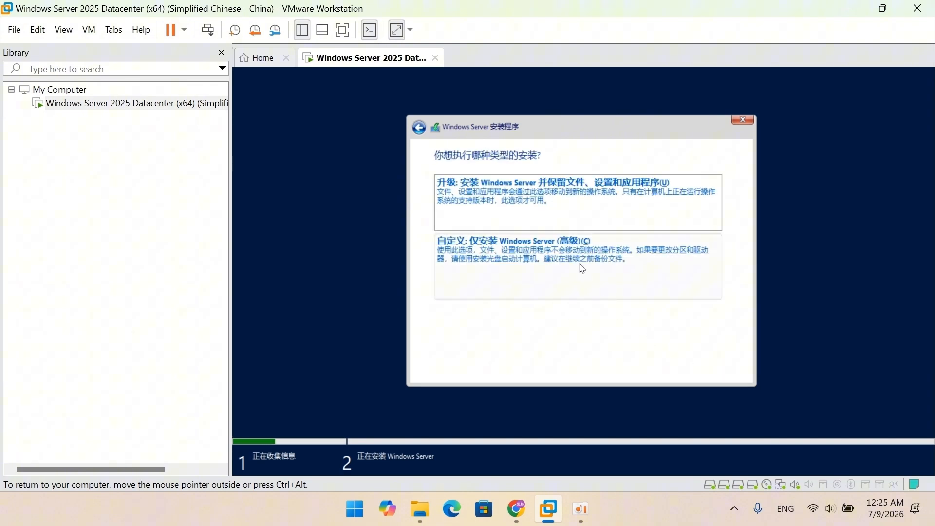
Choose the custom (advanced) installation and install Windows Server on drive 0 partition 3 (C:).
{"action": "left_click", "coordinate": [582, 269]}
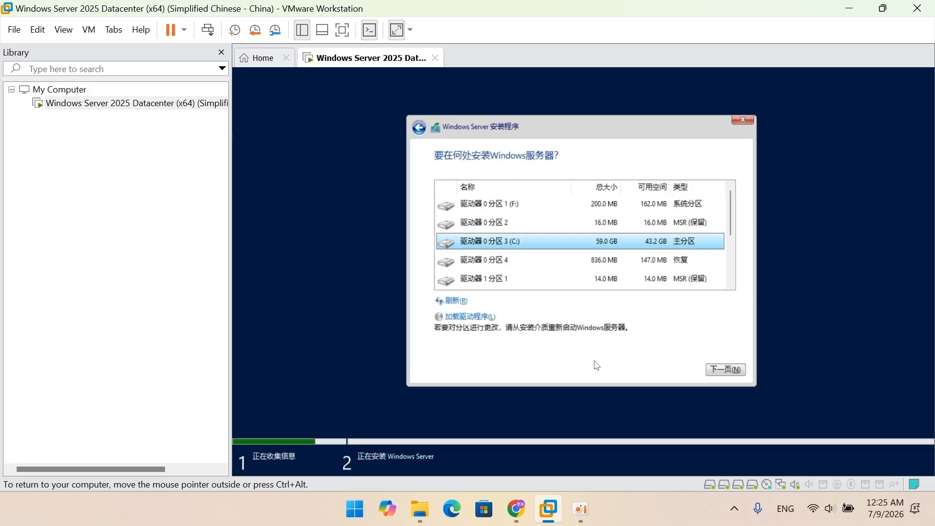
{"action": "left_click", "coordinate": [726, 372]}
{"action": "left_click", "coordinate": [651, 309]}
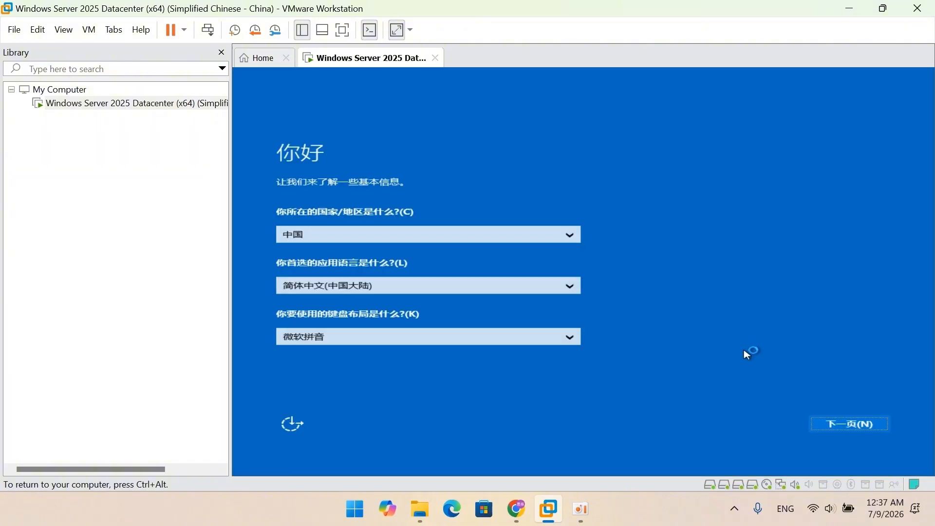
Accept the default region, language and keyboard layout, and set and confirm the built-in administrator account's password.
{"action": "left_click", "coordinate": [830, 423]}
{"action": "type", "text": "**********"}
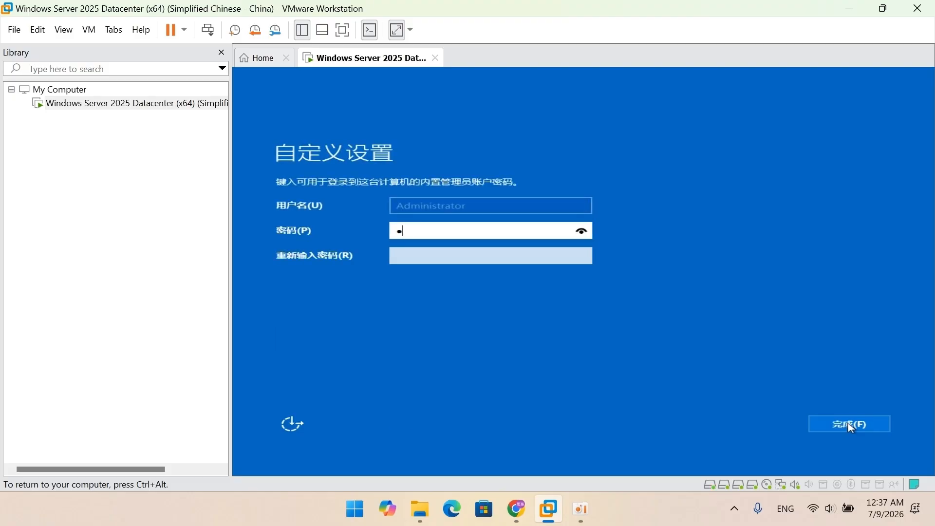
{"action": "type", "text": "*******"}
{"action": "left_click", "coordinate": [559, 259]}
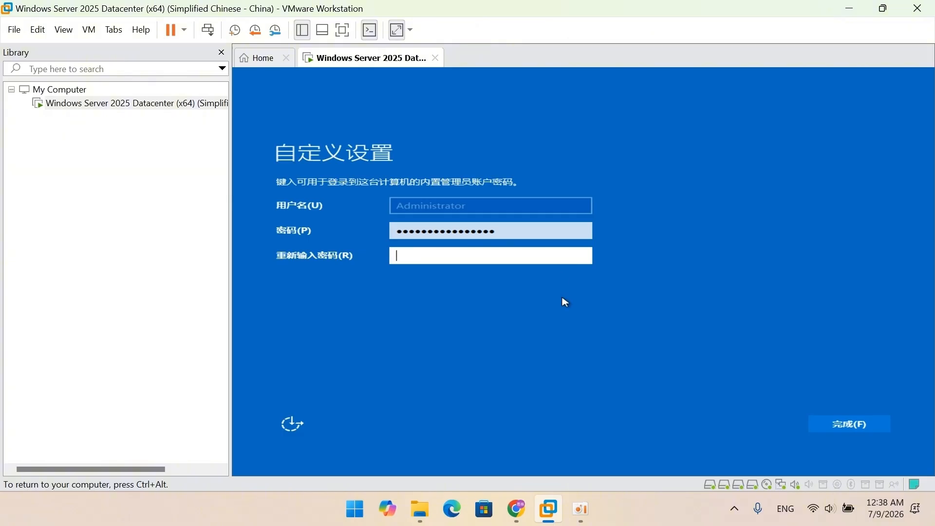
{"action": "type", "text": "*****************"}
{"action": "left_click", "coordinate": [835, 424]}
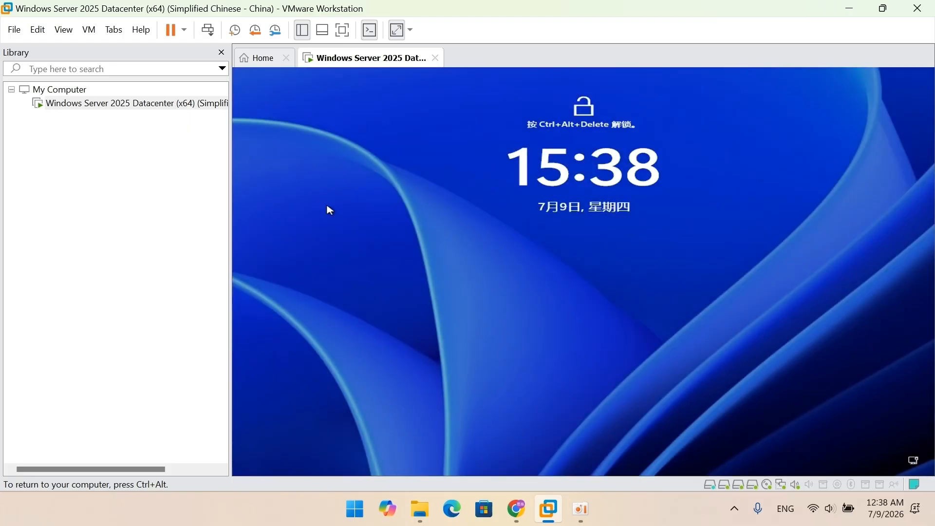
Send Ctrl+Alt+Delete to the virtual machine to unlock it and sign in as Administrator with the account password.
{"action": "key", "text": "ctrl+alt"}
{"action": "left_click", "coordinate": [89, 30]}
{"action": "left_click", "coordinate": [108, 107]}
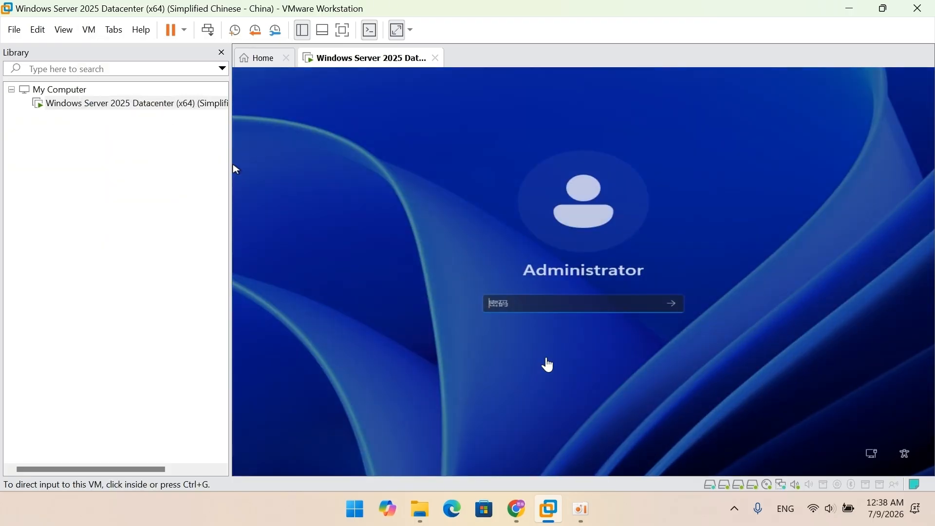
{"action": "left_click", "coordinate": [549, 362]}
{"action": "type", "text": "***************"}
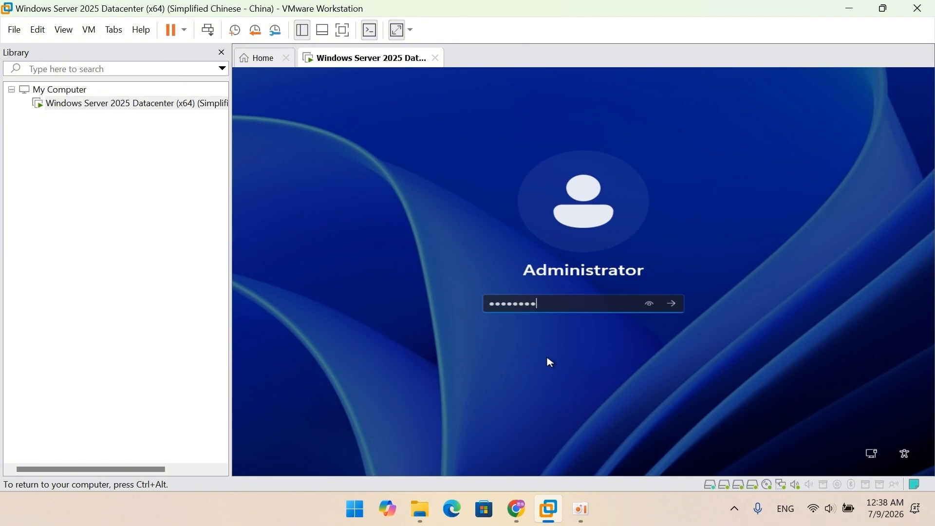
{"action": "key", "text": "Return"}
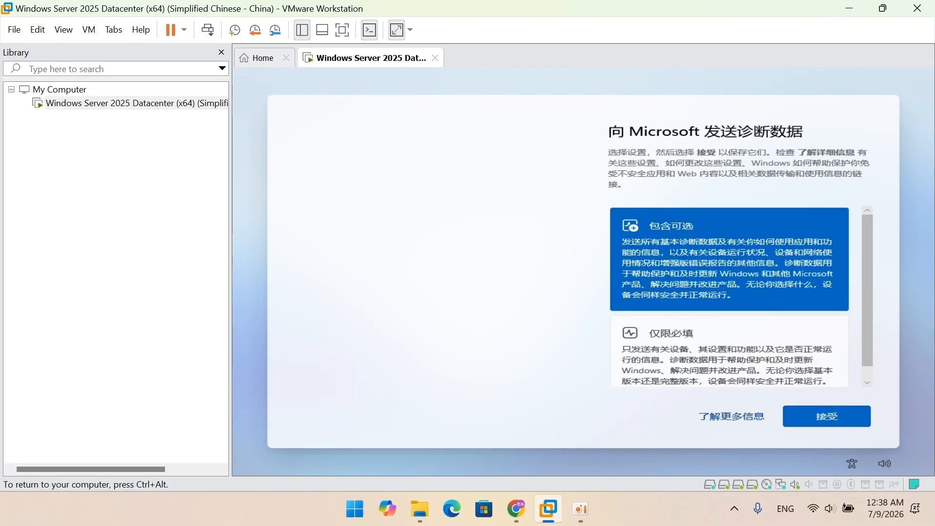
Limit diagnostic data to required only (仅限必填), accept, and dismiss the Windows Admin Center and Azure Arc notice.
{"action": "left_click", "coordinate": [682, 348]}
{"action": "left_click", "coordinate": [826, 416]}
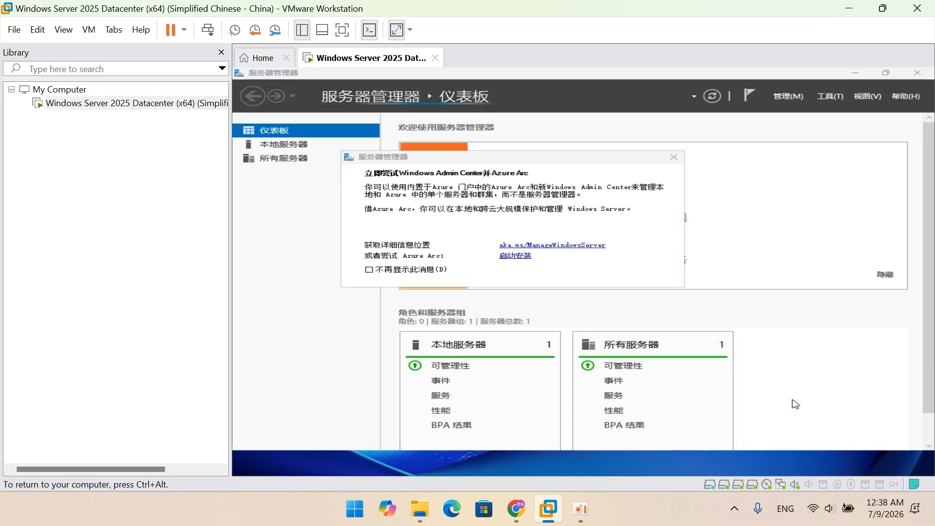
{"action": "left_click", "coordinate": [673, 158]}
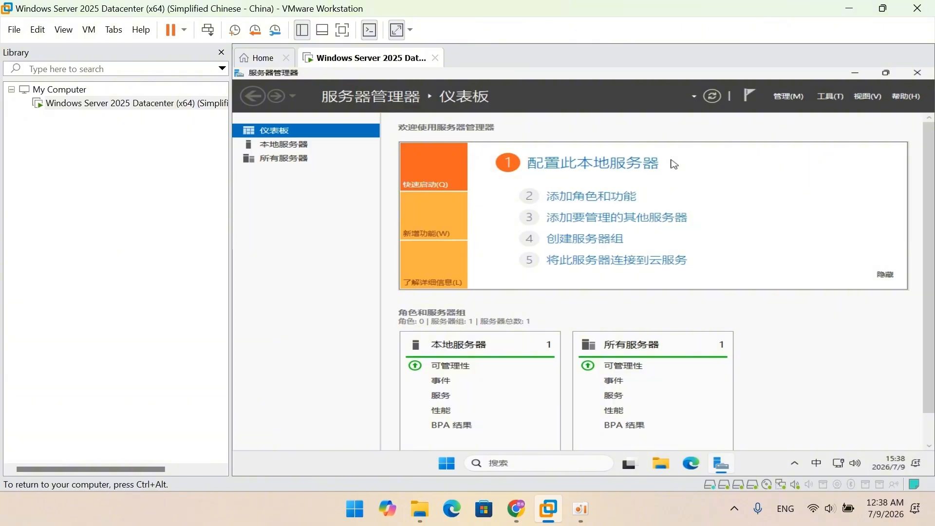
Open File Explorer maximized, go to This PC, and open the raid-5 volume (E:) drive to check its contents.
{"action": "left_click", "coordinate": [662, 463]}
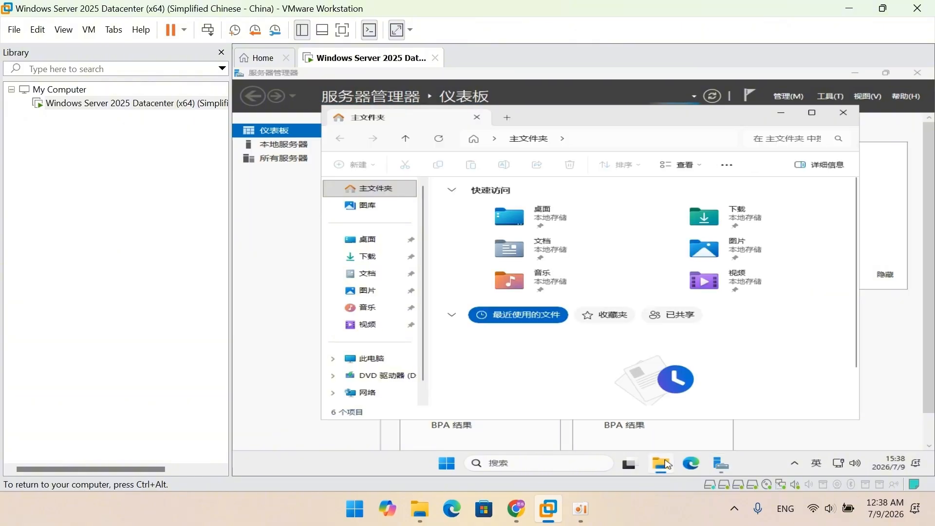
{"action": "left_click", "coordinate": [811, 112]}
{"action": "left_click", "coordinate": [270, 318]}
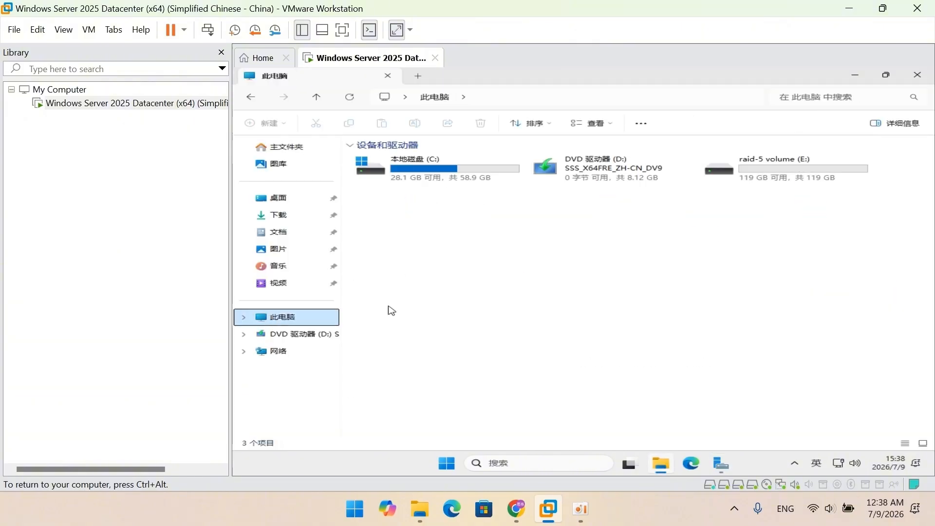
{"action": "double_click", "coordinate": [779, 170]}
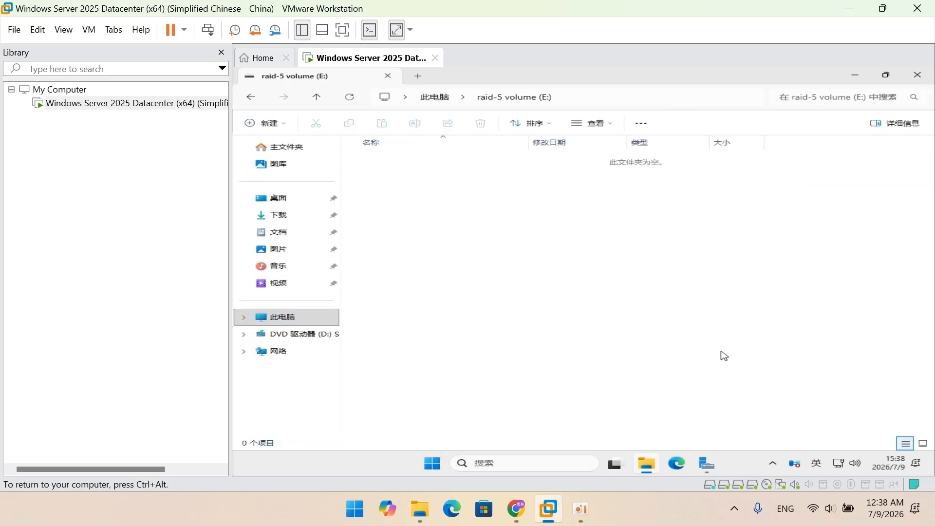
Switch to Server Manager, open Computer Management, and examine the RAID-5 volume's disks in Disk Management.
{"action": "left_click", "coordinate": [706, 463]}
{"action": "left_click", "coordinate": [828, 97]}
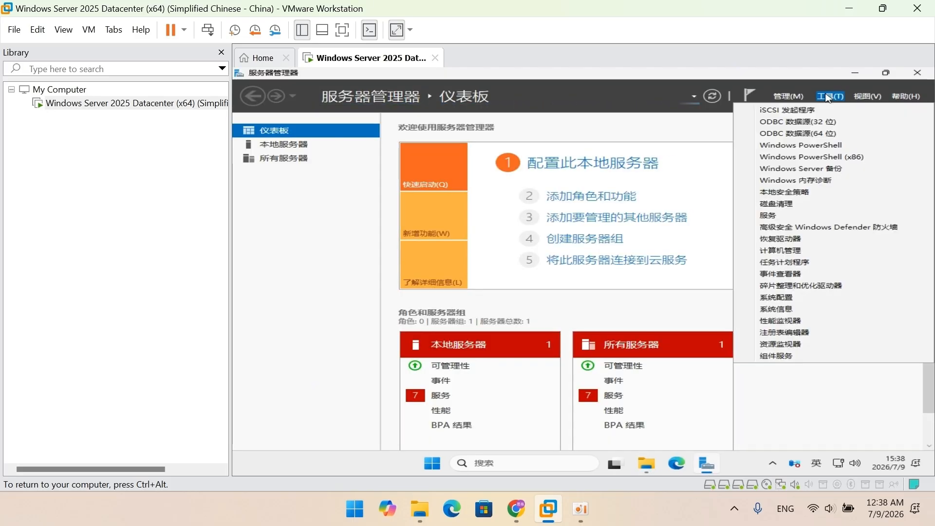
{"action": "left_click", "coordinate": [787, 250]}
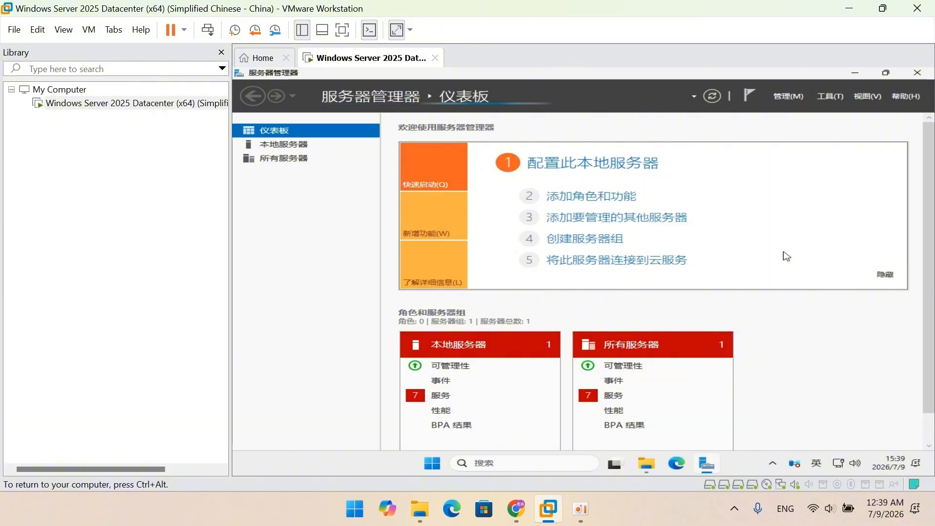
{"action": "left_click", "coordinate": [875, 84]}
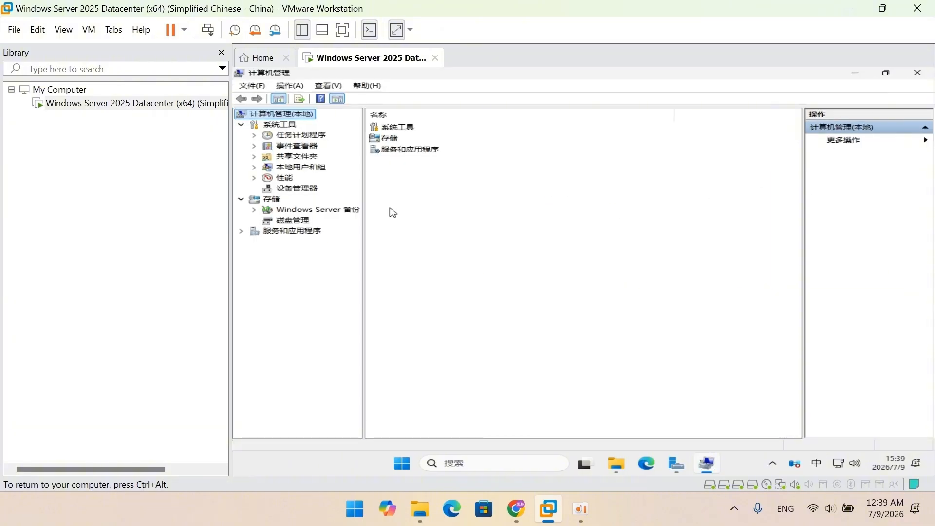
{"action": "left_click", "coordinate": [293, 220]}
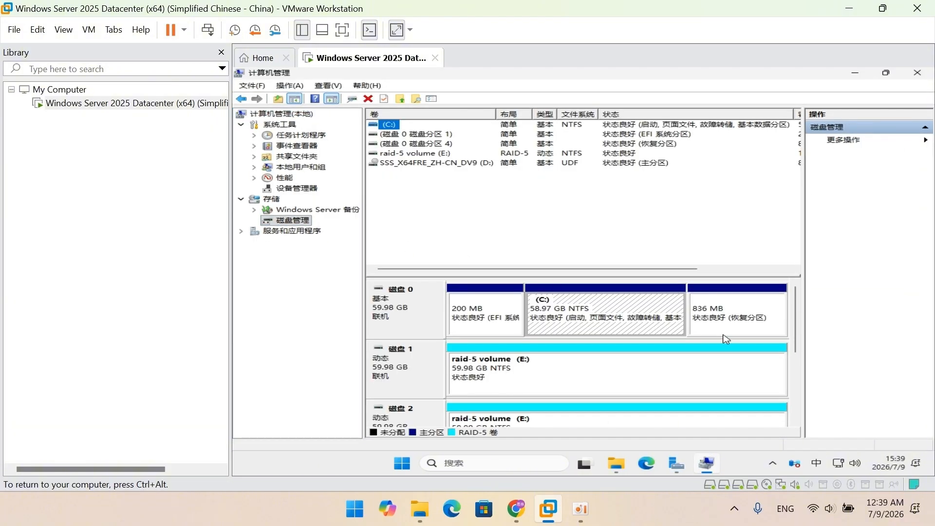
{"action": "mouse_move", "coordinate": [796, 327]}
{"action": "left_mouse_down"}
{"action": "mouse_move", "coordinate": [797, 376]}
{"action": "mouse_move", "coordinate": [798, 327]}
{"action": "left_mouse_up"}
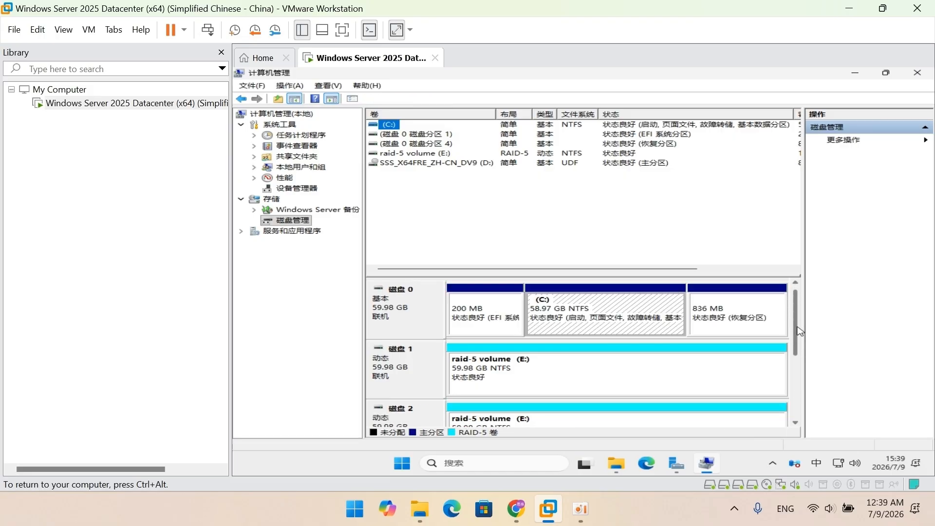